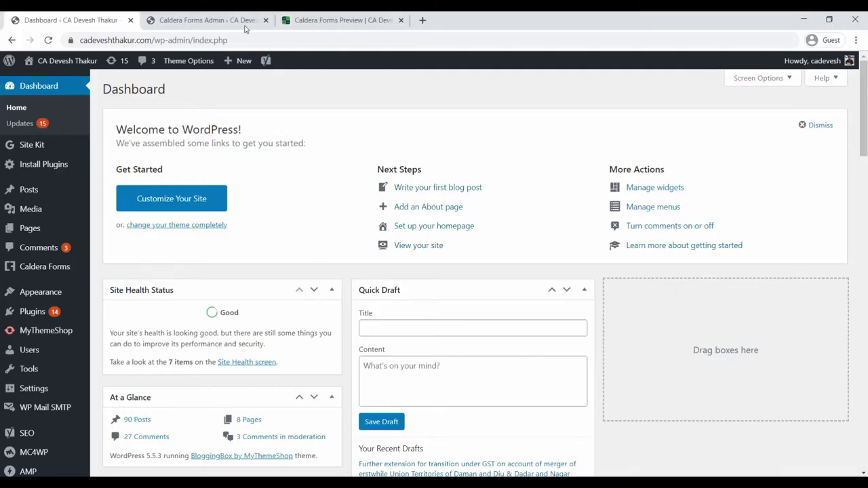
Bring up the WordPress Dashboard browser tab from XMind.
click(245, 22)
On the Caldera Forms preview, highlight the file-type error and submit the form with the XML attachment.
click(349, 22)
scroll(240, 194, down, 1)
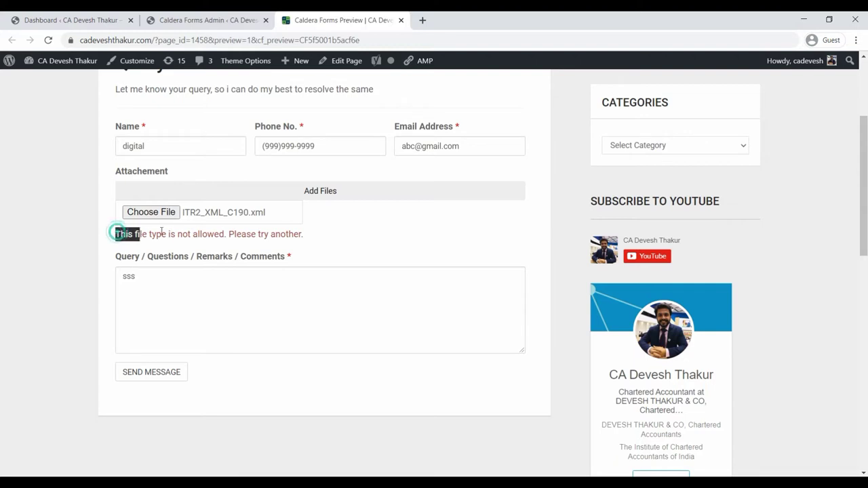
drag(118, 232, 304, 234)
click(140, 374)
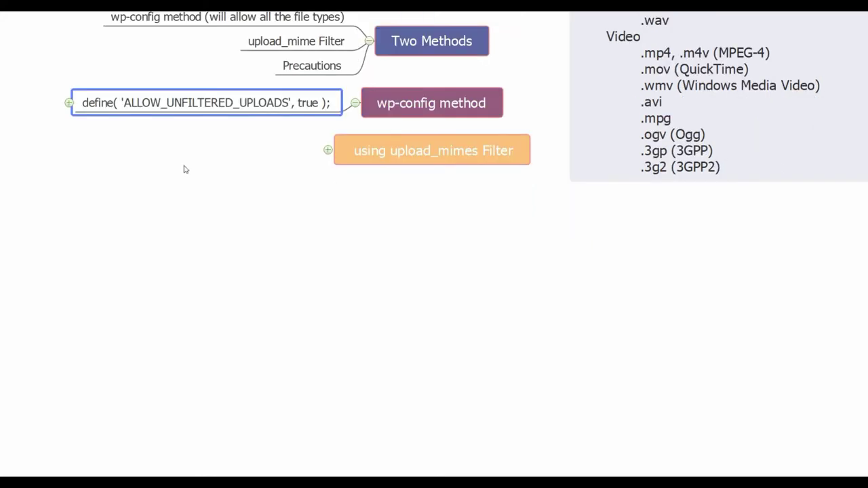
Fold the wp-config method branch so its ALLOW_UNFILTERED_UPLOADS define line is hidden.
click(354, 103)
Collapse Two Methods and expand the using upload_mimes Filter branch and its Mime note.
click(369, 41)
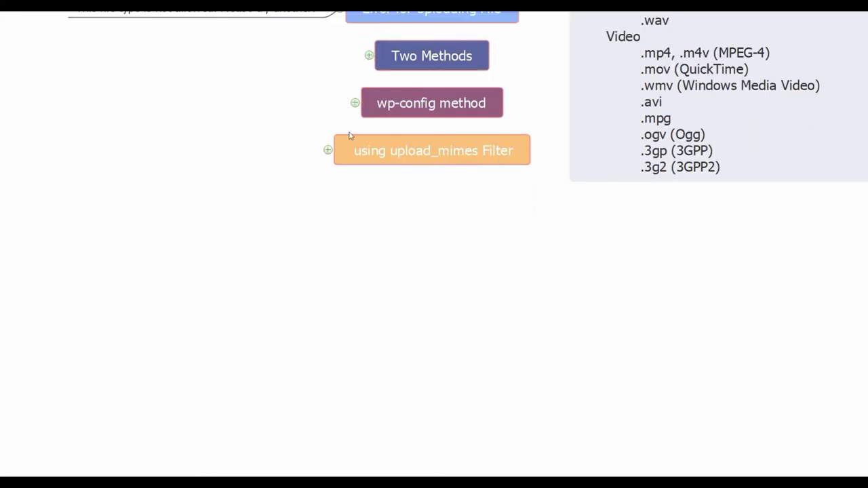
click(328, 151)
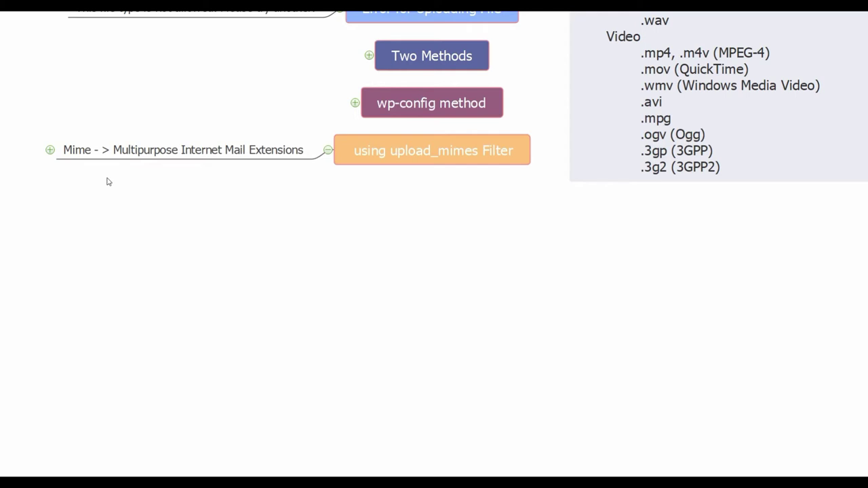
click(49, 149)
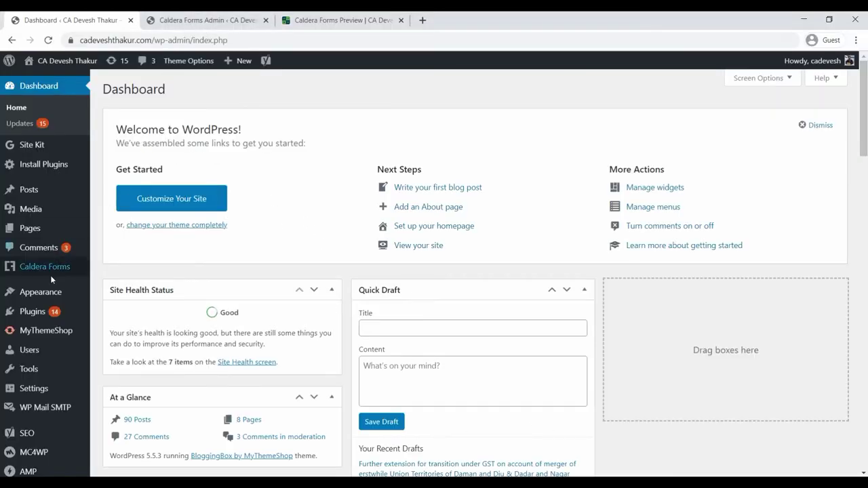
mouse_move(41, 292)
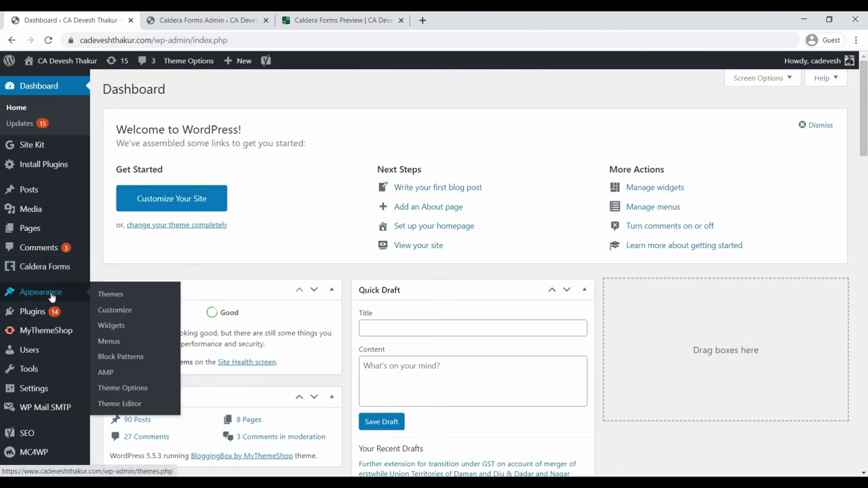
Open BloggingBox's functions.php in the Theme Editor and add a blank line at its end.
click(109, 403)
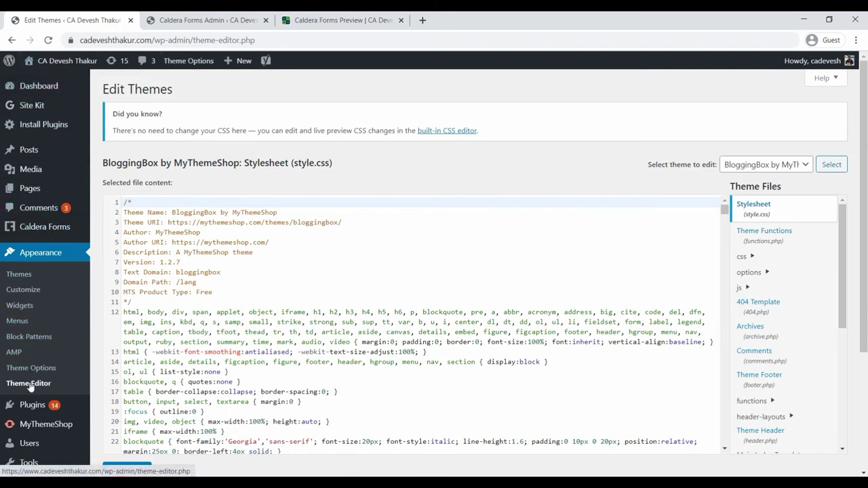
click(767, 243)
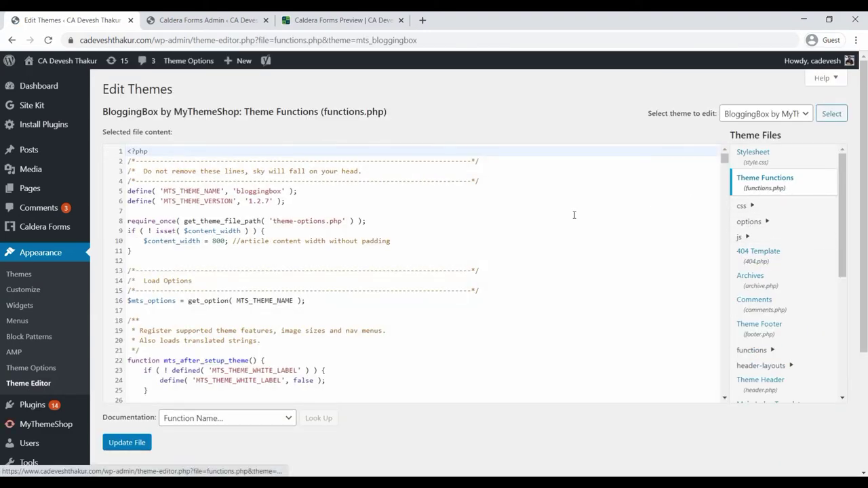
drag(725, 163, 725, 400)
scroll(135, 380, down, 3)
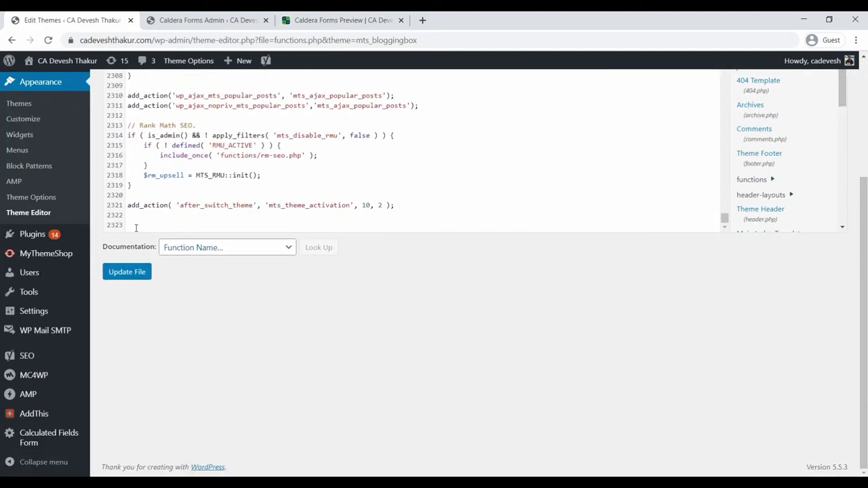
click(135, 215)
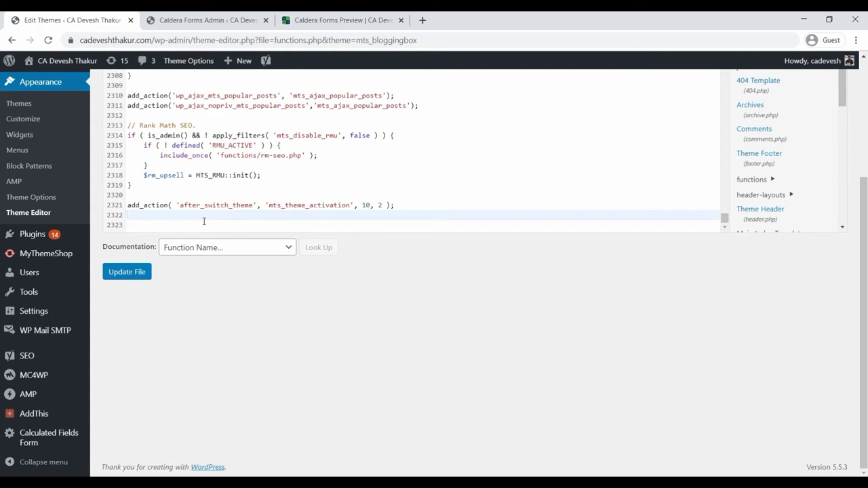
key(Return)
scroll(202, 220, up, 1)
scroll(200, 220, down, 1)
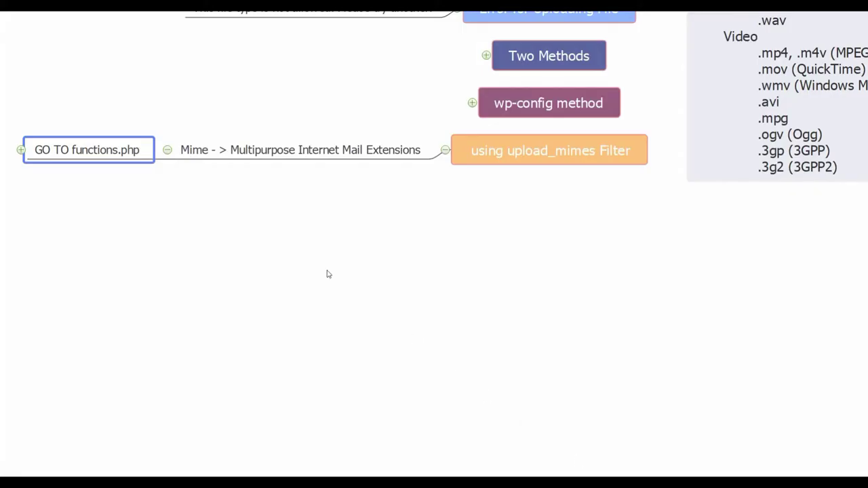
Expand the GO TO functions.php note to reveal the upload_mimes code and copy the whole snippet.
click(22, 150)
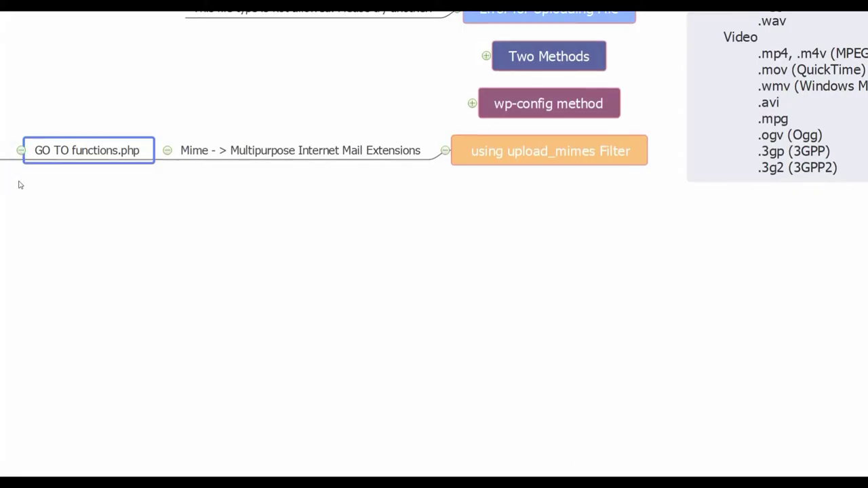
click(5, 150)
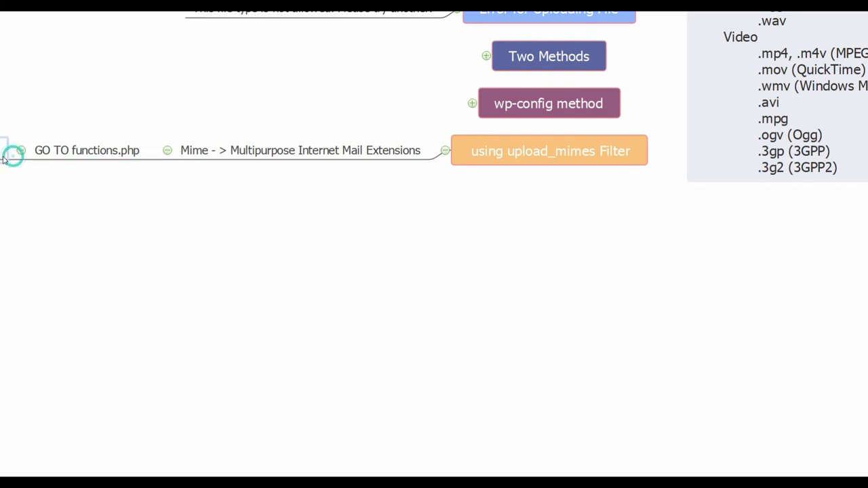
click(21, 150)
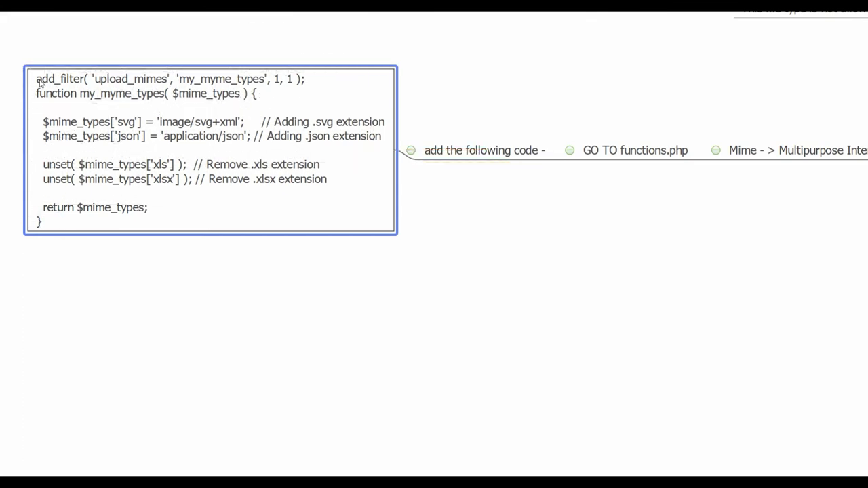
triple_click(40, 82)
key(ctrl+a)
key(ctrl+c)
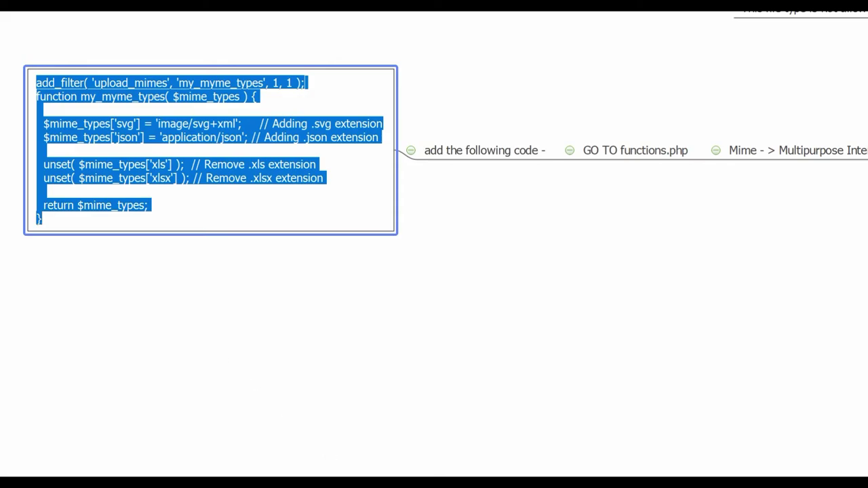
key(alt+Tab)
Paste the upload_mimes filter code at the end of functions.php and review the pasted lines.
key(ctrl+v)
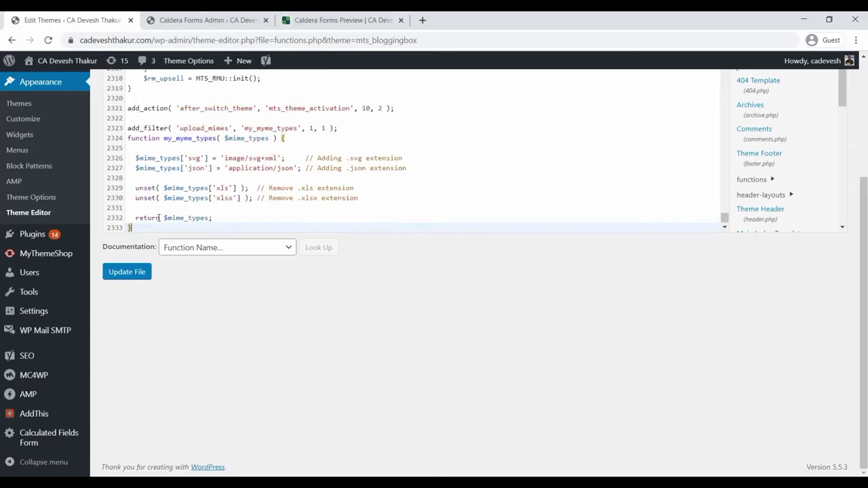
drag(128, 128, 219, 245)
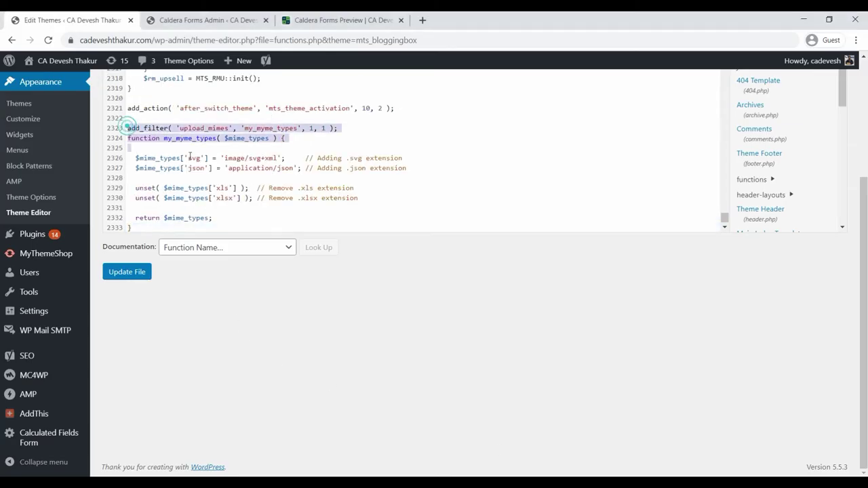
click(160, 216)
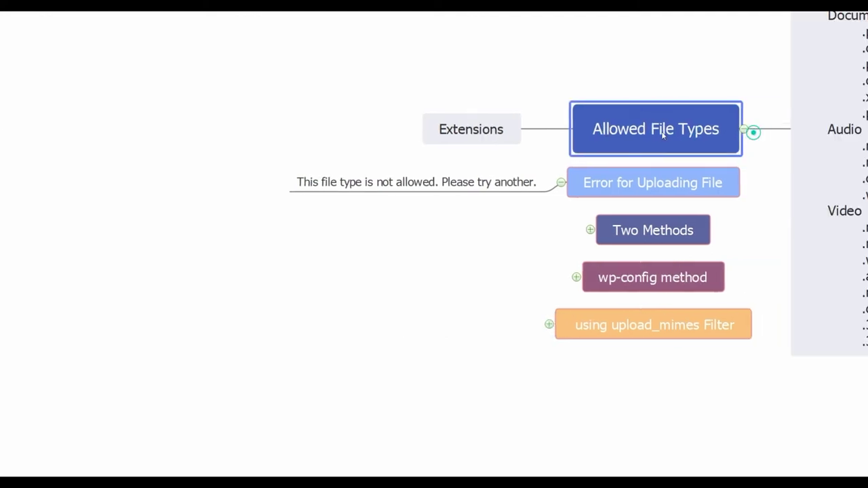
Bring XMind's Allowed File Types extension list, including .xls and .xlsx, into view.
click(685, 196)
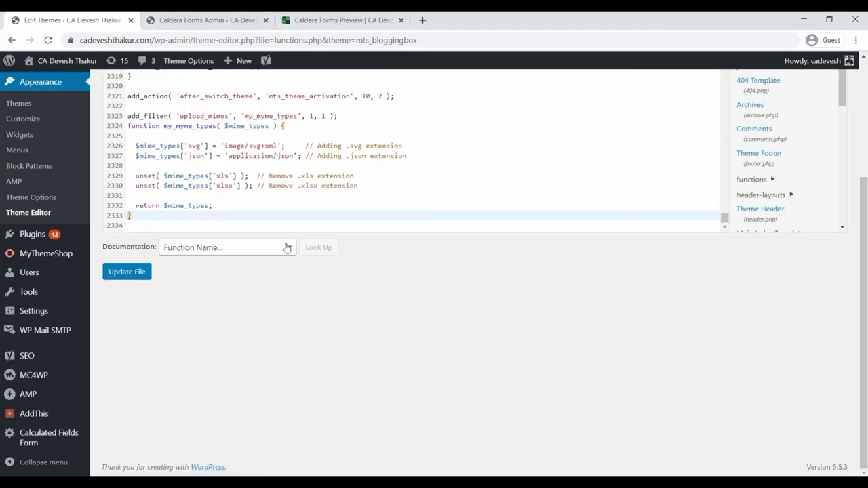
Delete the lines removing the .xls and .xlsx extensions from the upload_mimes function.
double_click(337, 175)
drag(127, 178, 362, 177)
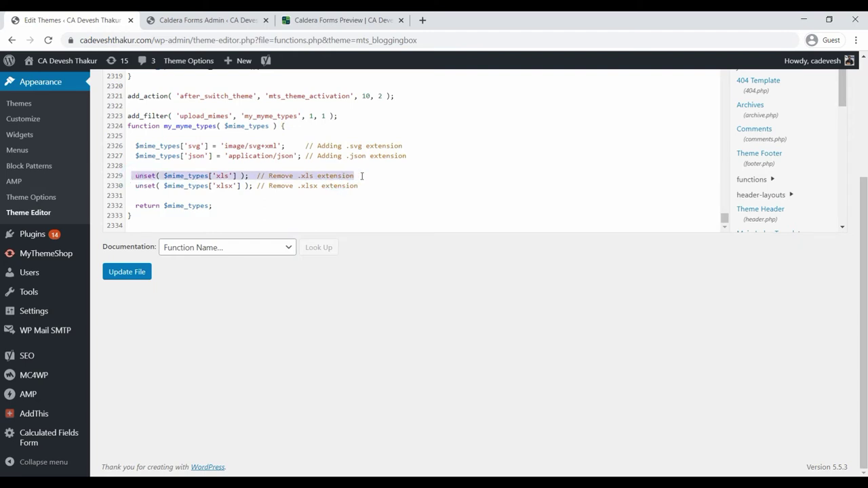
key(BackSpace)
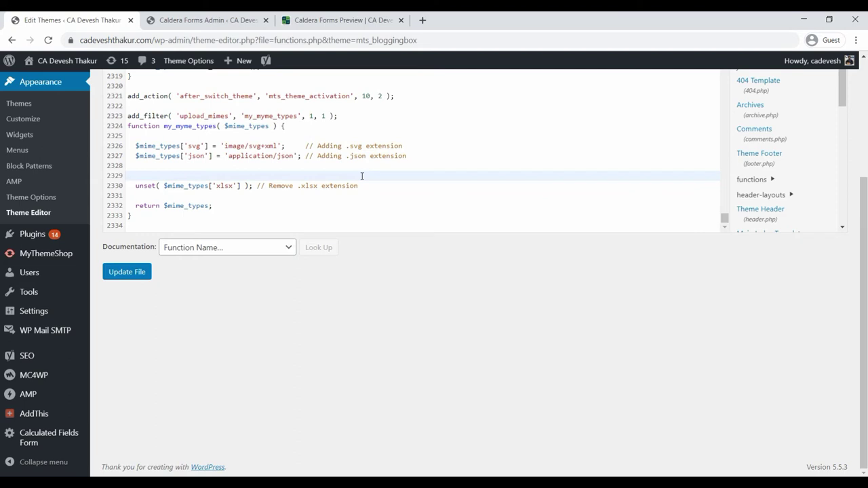
key(Down)
key(shift+Down)
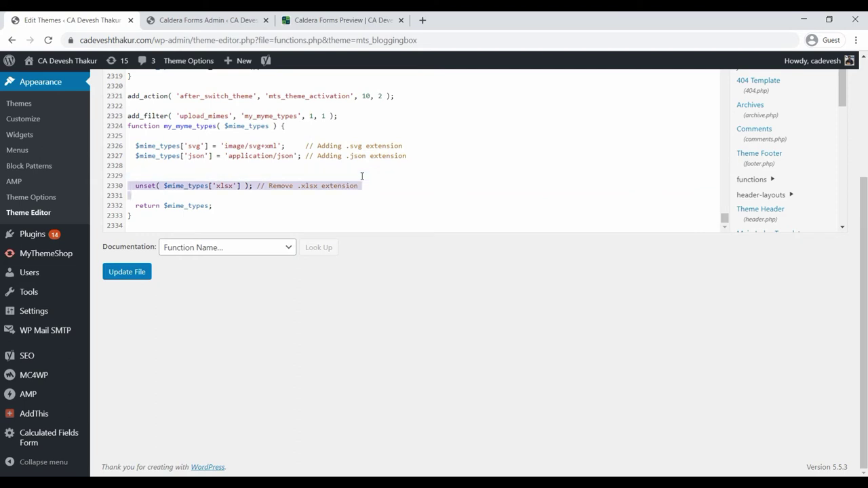
key(BackSpace)
key(BackSpace)
key(BackSpace)
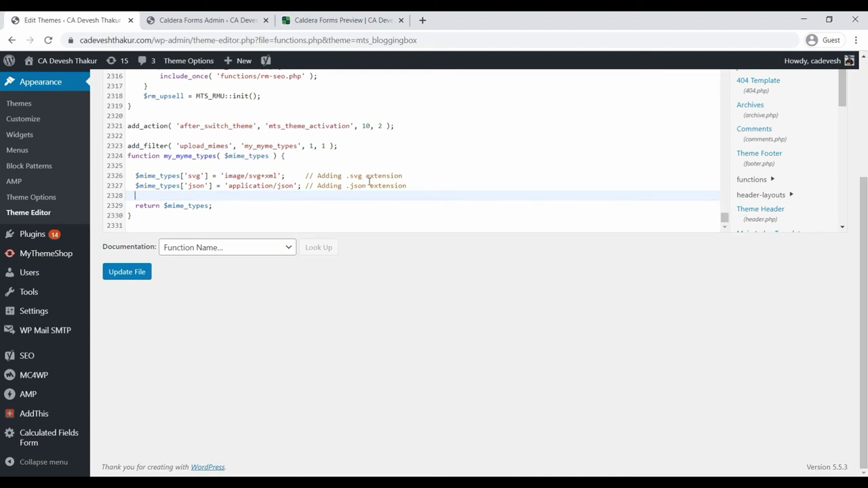
Change the svg entry's extension key to 'xml'.
click(166, 176)
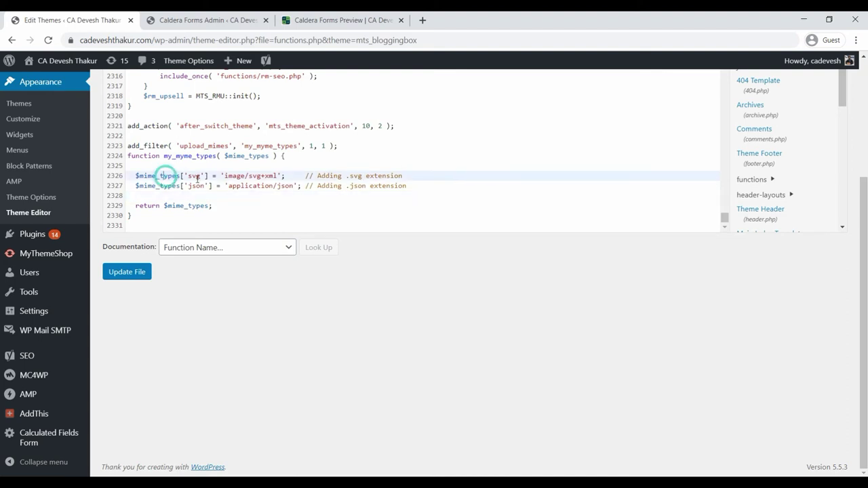
click(197, 178)
key(BackSpace)
key(BackSpace)
key(BackSpace)
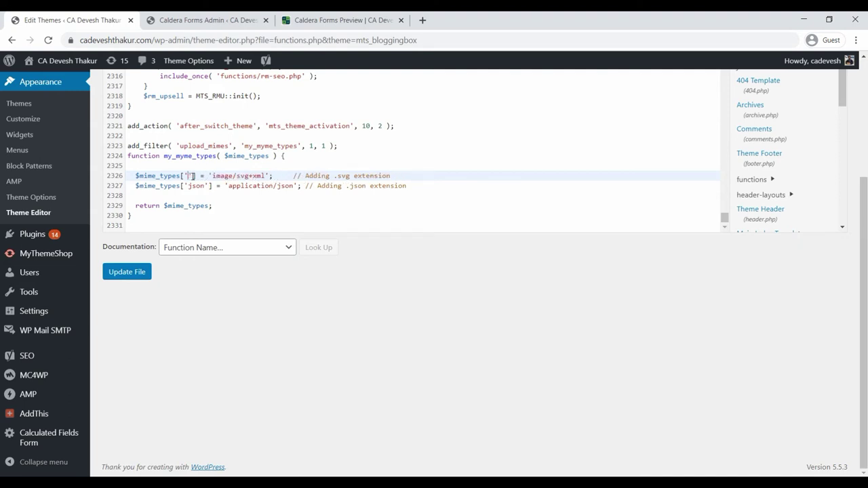
text(xml)
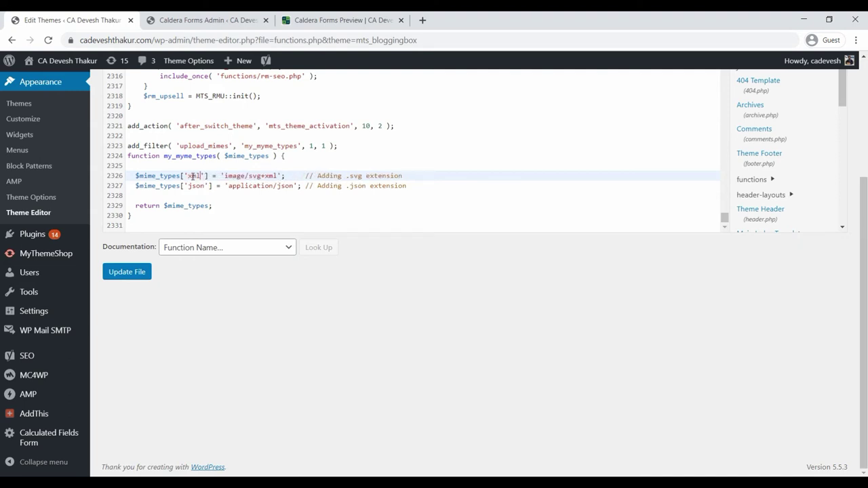
Check the xml and json lines, then select the image/svg+xml type on the xml line.
click(203, 187)
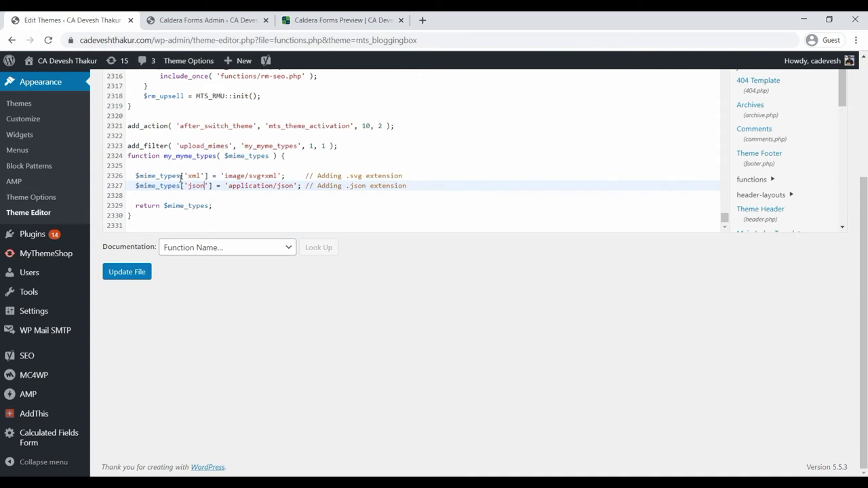
click(191, 176)
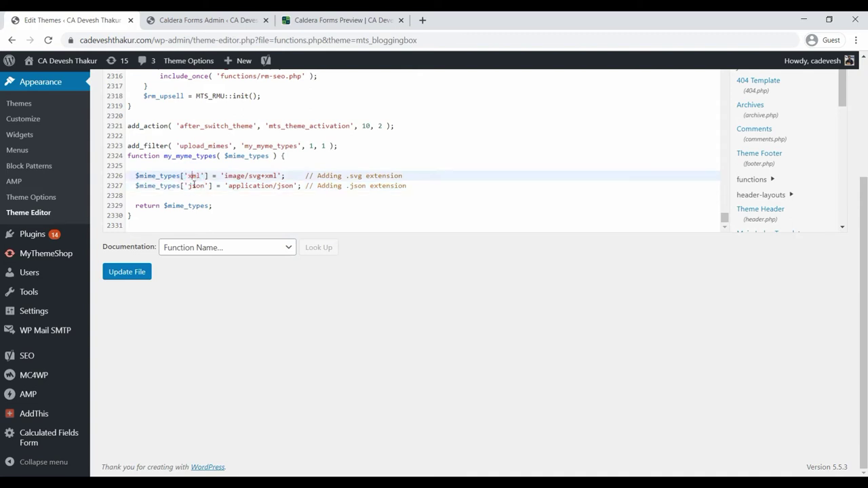
key(Down)
key(Up)
key(Down)
key(Up)
key(Down)
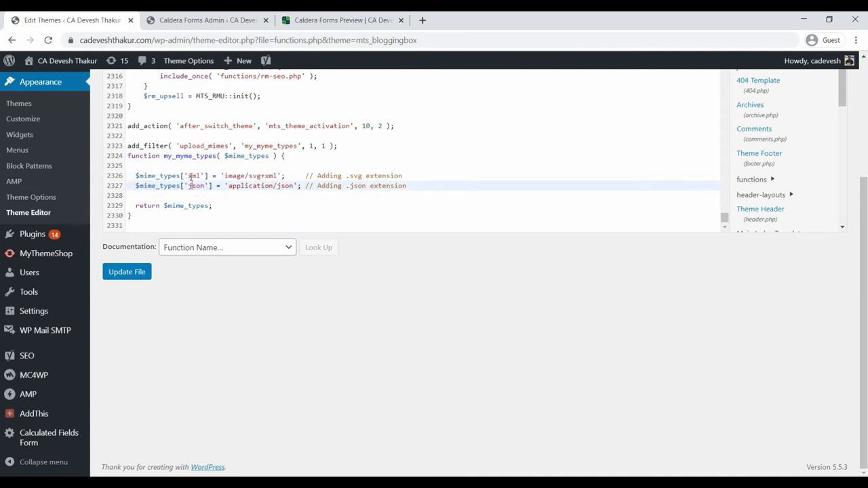
key(Up)
key(Down)
drag(225, 175, 275, 175)
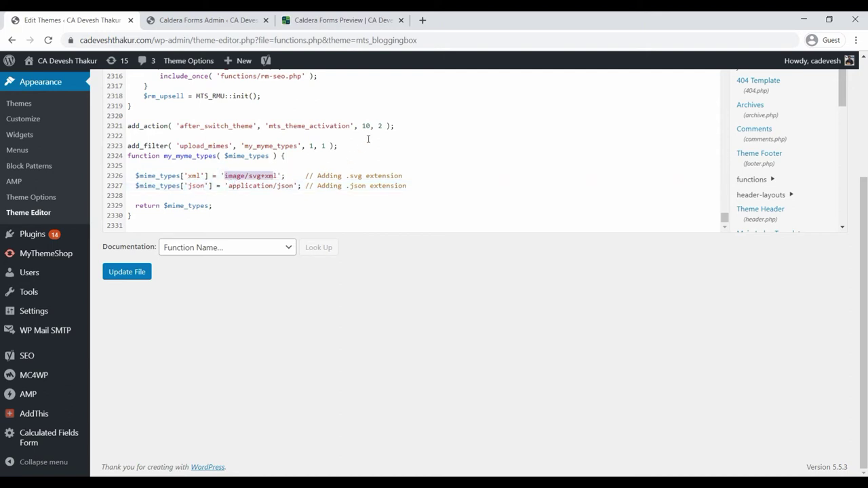
Search 'mime type for xml' and select text/xml in MDN's Common MIME types table.
click(422, 20)
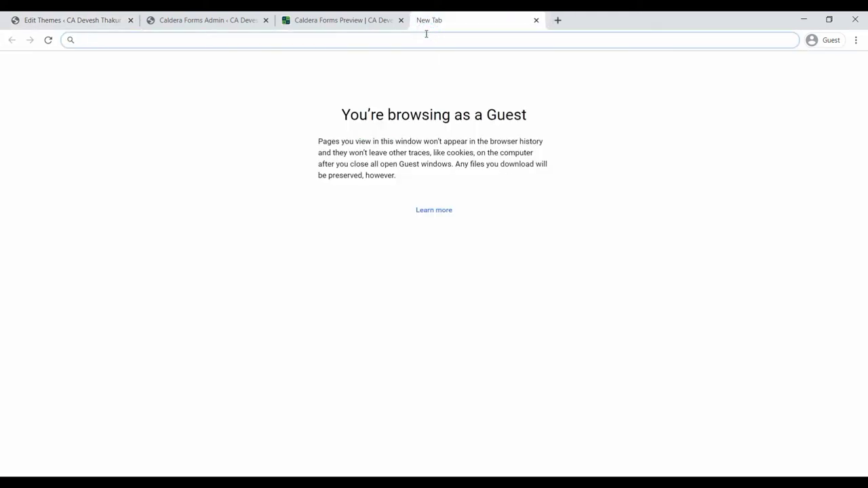
text(mim)
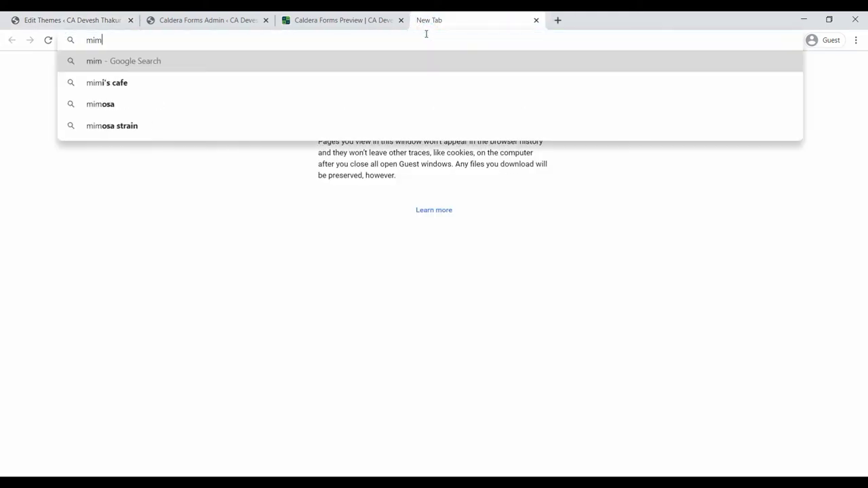
text(e type fo)
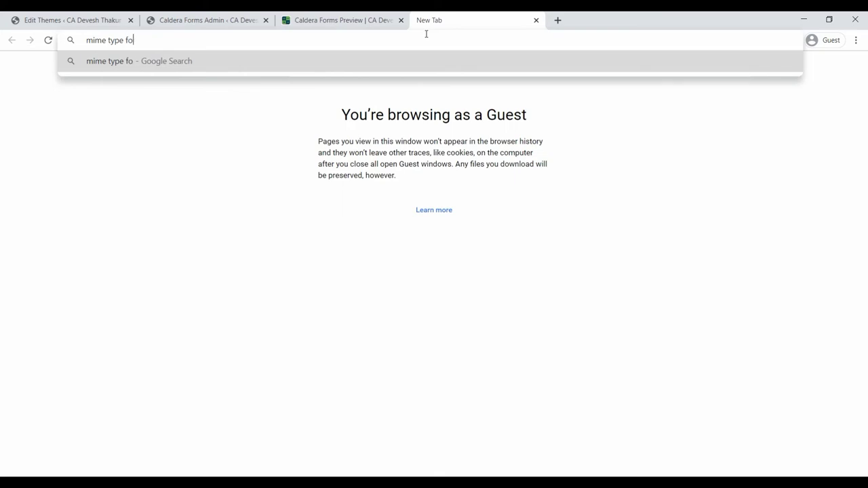
text(r xml)
key(Return)
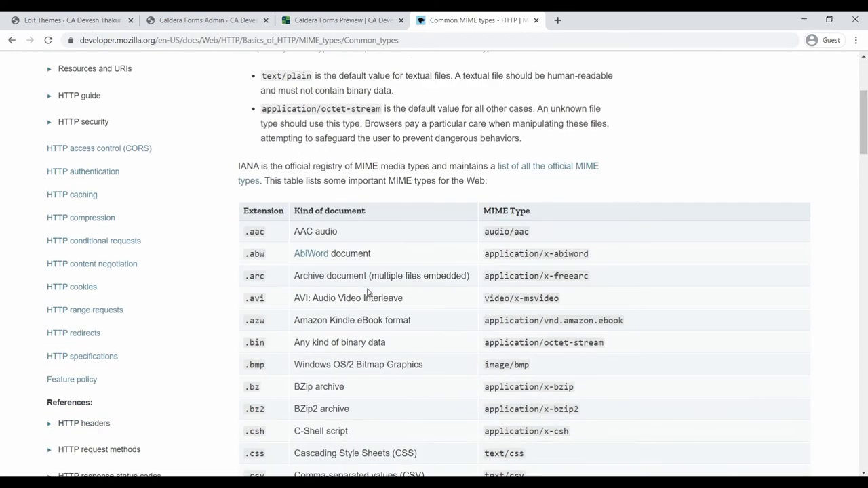
key(ctrl+f)
text(xm)
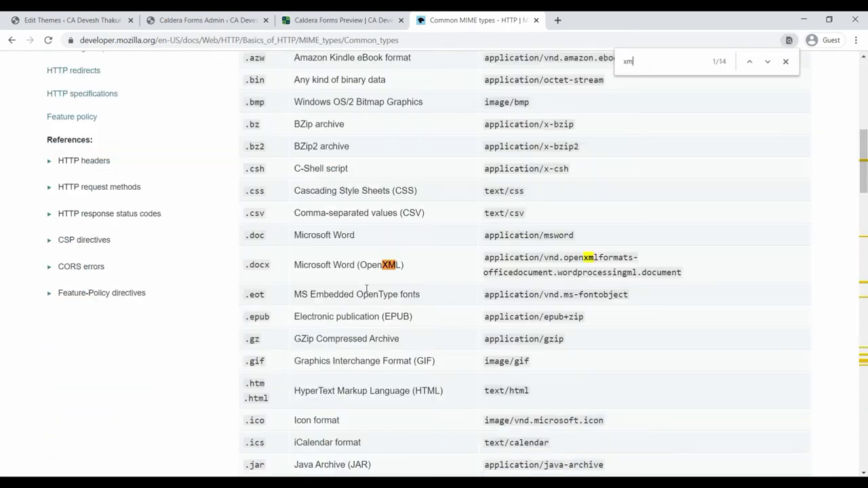
text(l)
key(Return)
key(Return)
key(Return)
key(Return)
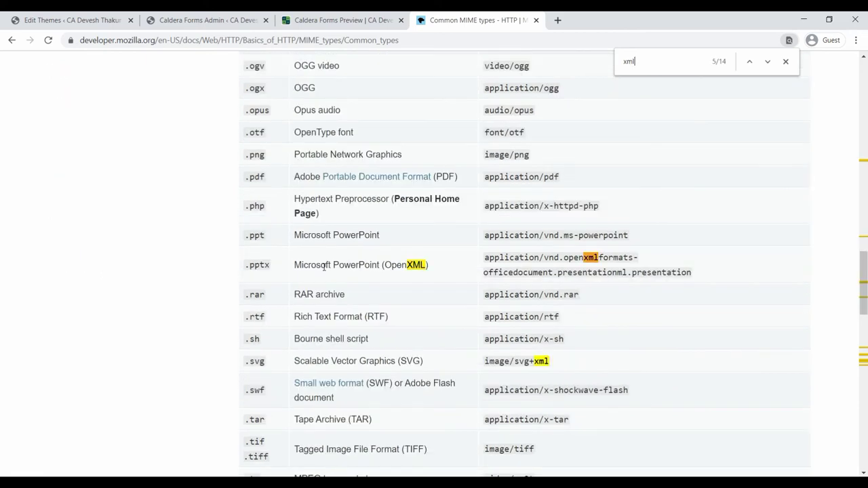
key(Return)
key(Return)
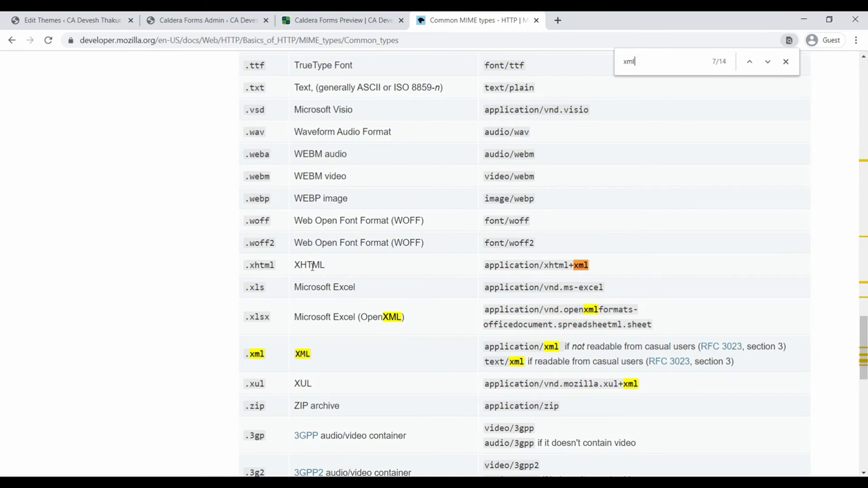
scroll(312, 266, down, 3)
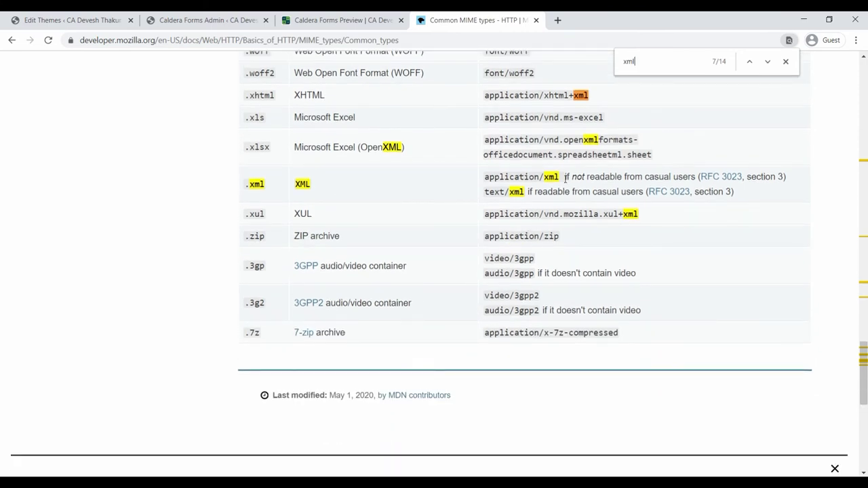
drag(521, 192, 484, 197)
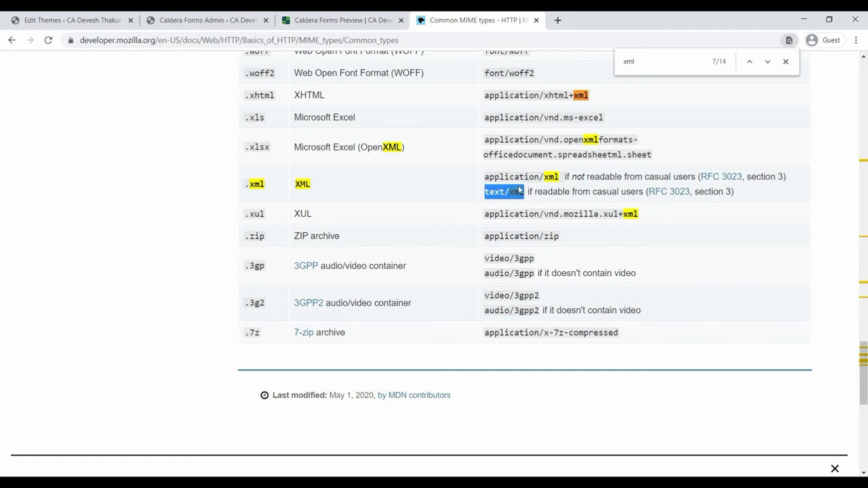
drag(523, 192, 484, 194)
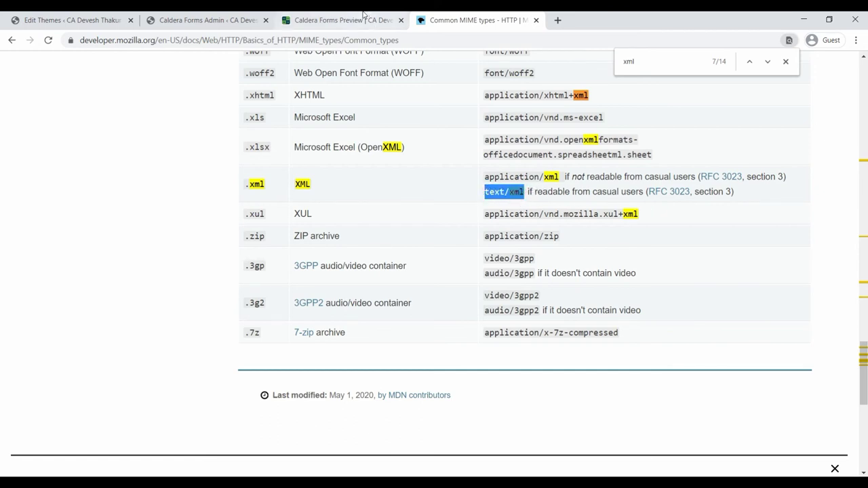
Replace image/svg+xml with text/xml on the xml line of functions.php.
click(204, 20)
click(74, 20)
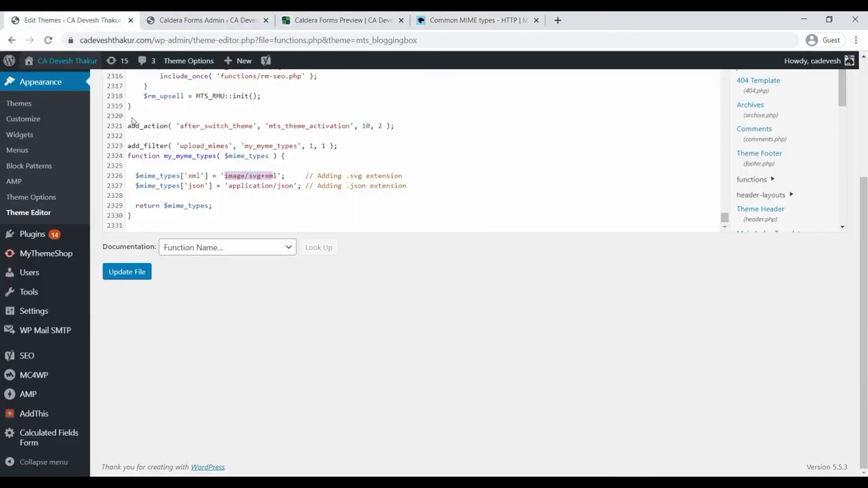
click(225, 175)
drag(224, 176, 277, 176)
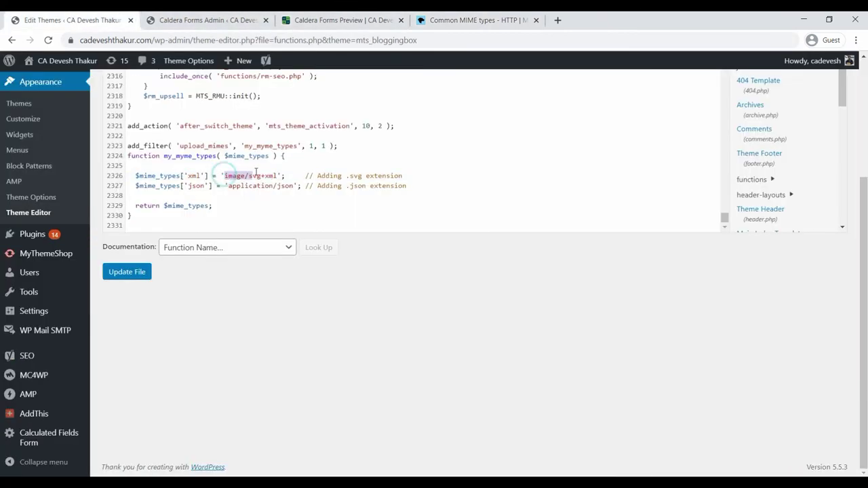
text(text/xml)
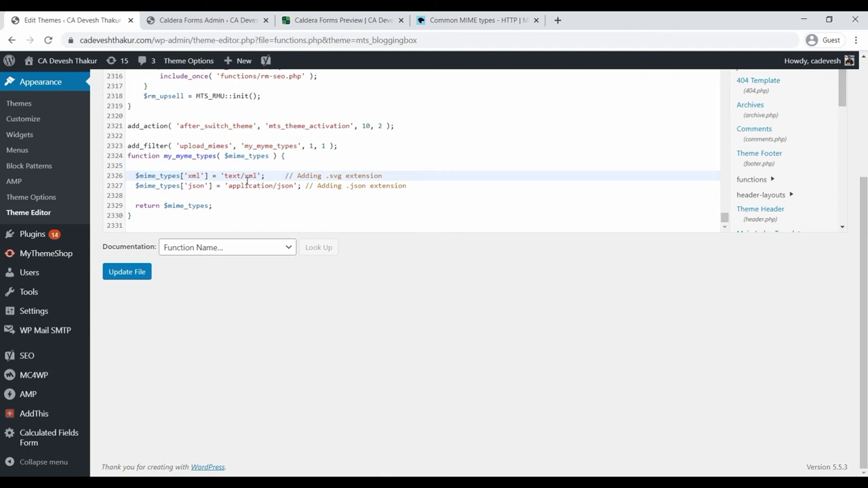
Search the MDN MIME types page for 'json' and highlight application/json in the .json row.
triple_click(233, 185)
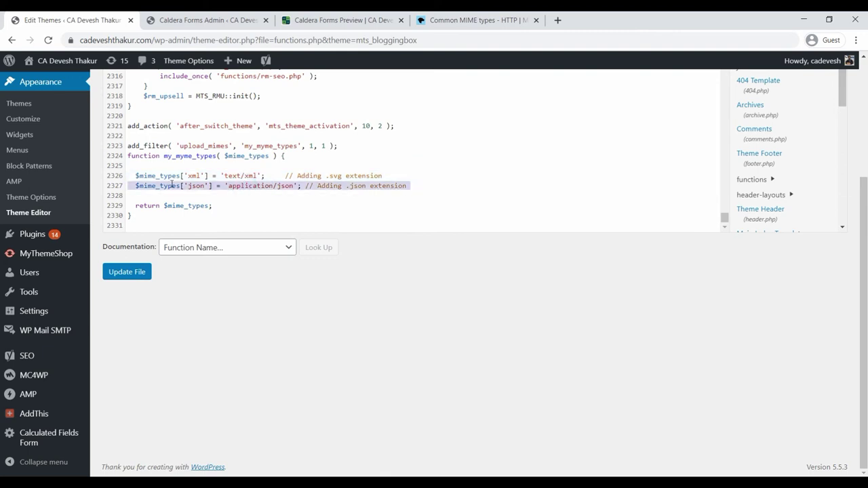
click(458, 20)
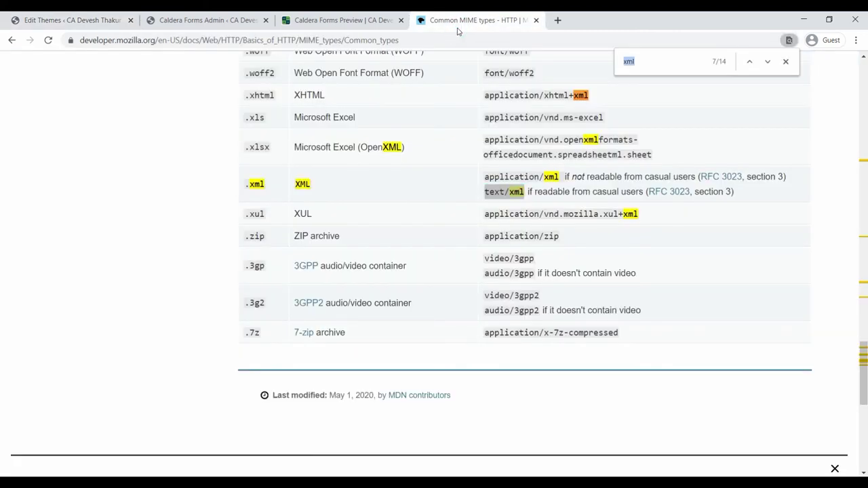
text(json)
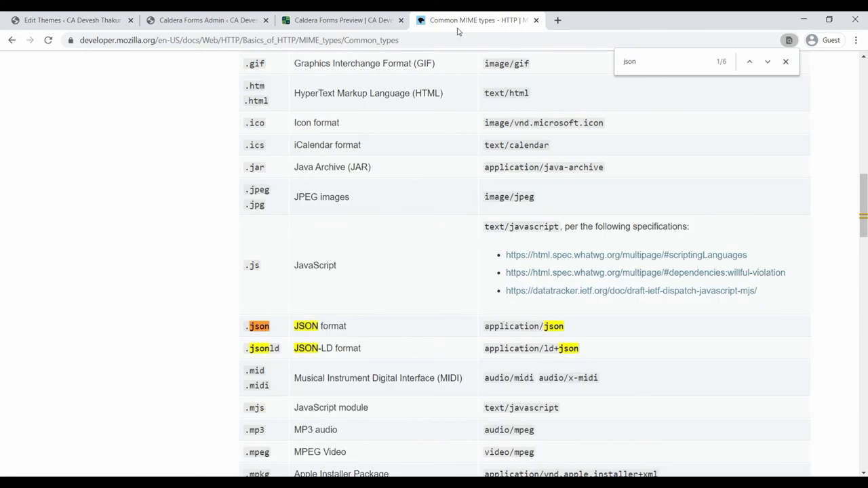
scroll(468, 118, down, 2)
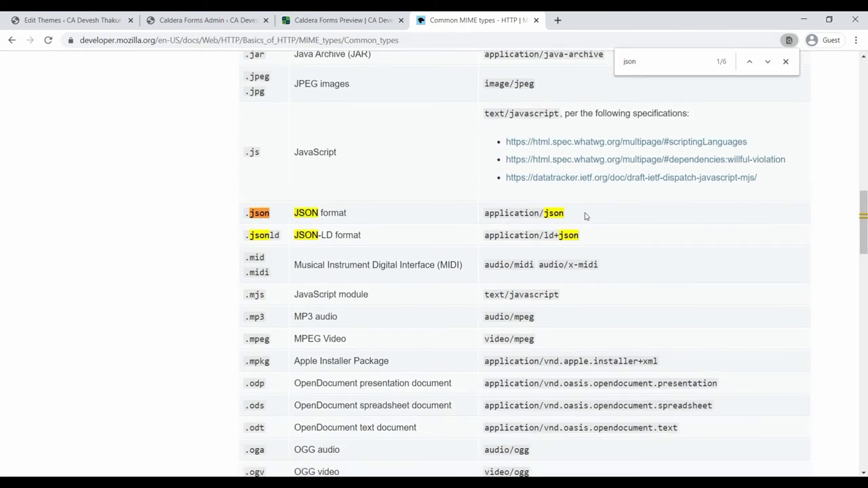
drag(586, 216, 485, 215)
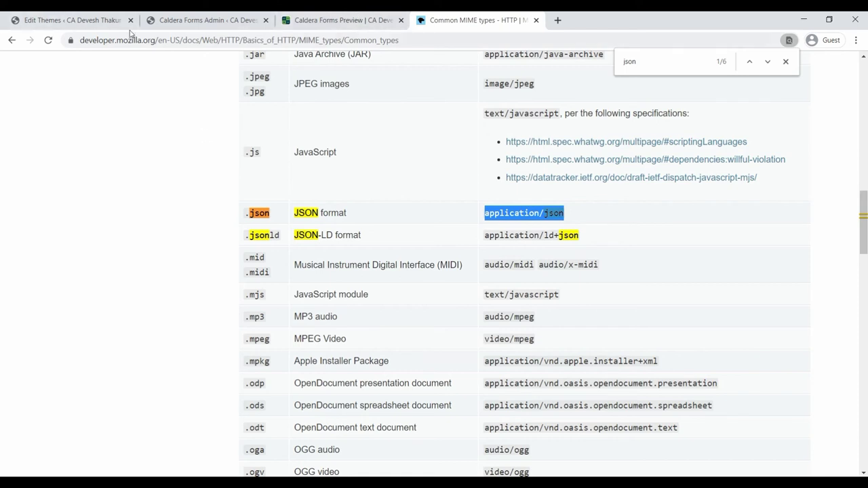
Check the json line in functions.php against MDN's application/json.
click(102, 21)
click(244, 196)
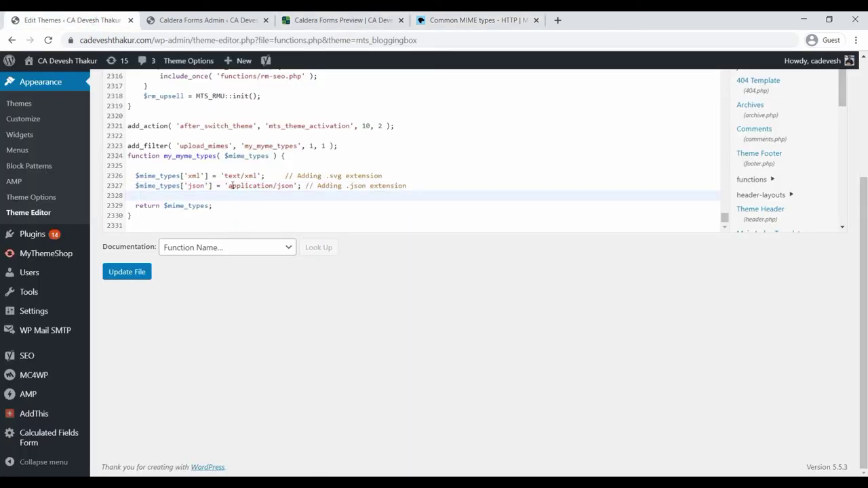
drag(229, 186, 293, 186)
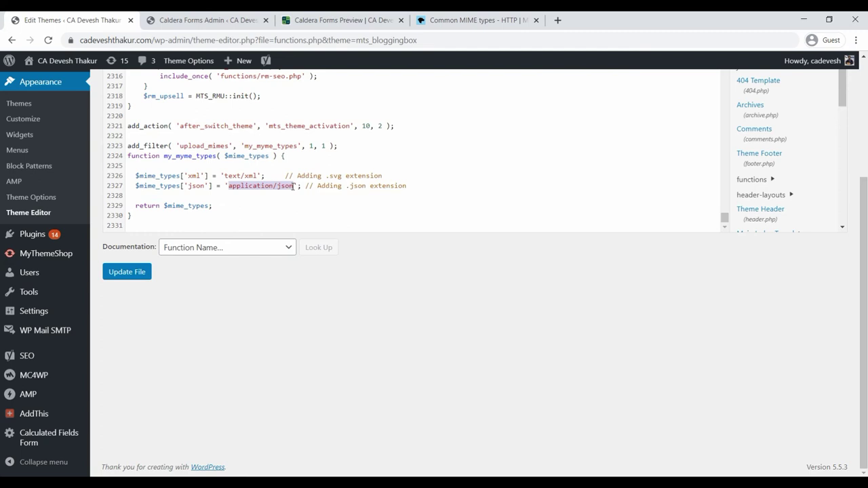
click(288, 200)
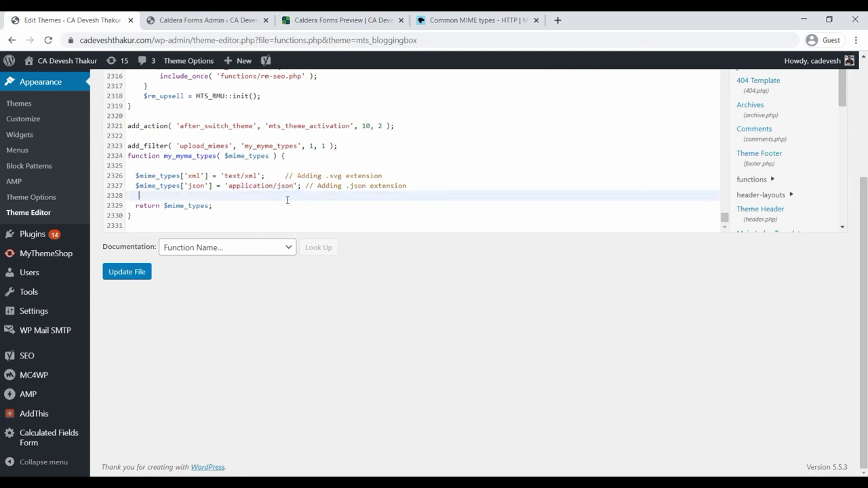
triple_click(385, 186)
Search the MDN page for 'svg' to reach the .svg row.
click(475, 20)
scroll(334, 259, down, 1)
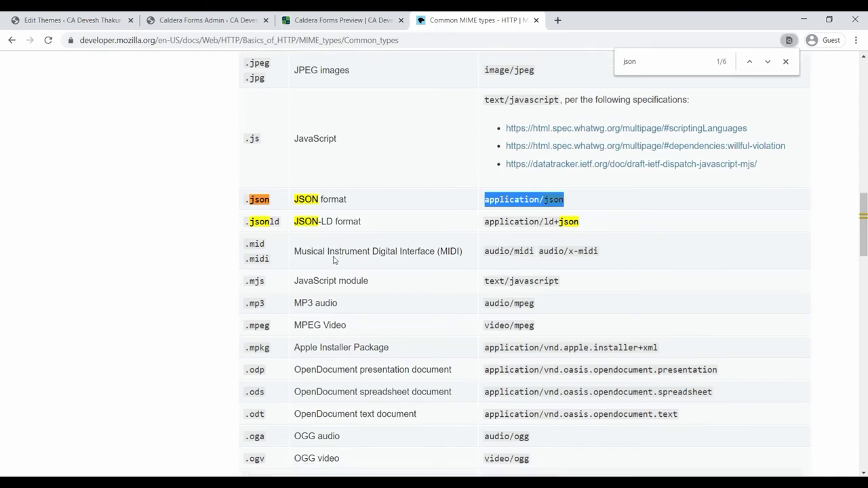
scroll(334, 260, down, 1)
scroll(325, 269, up, 2)
scroll(323, 266, up, 1)
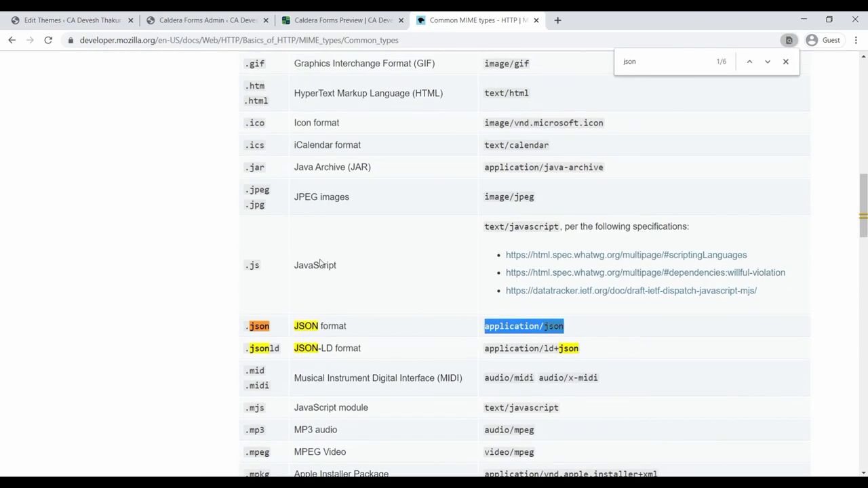
key(ctrl+f)
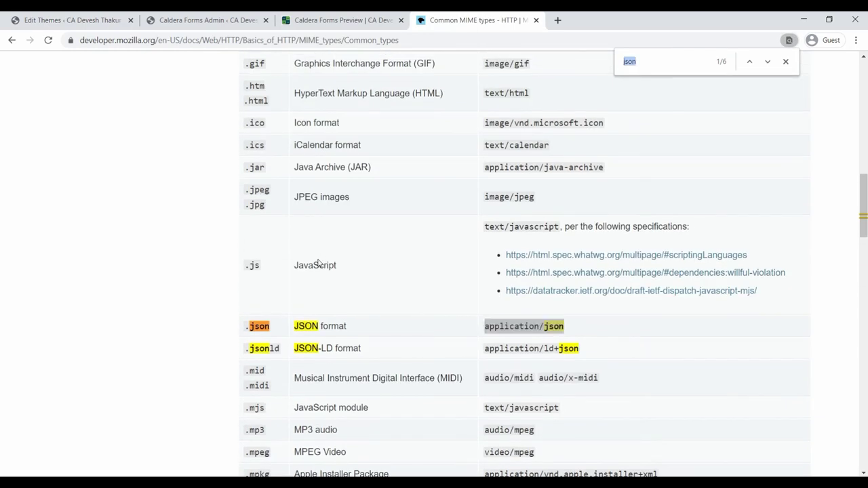
text(svg)
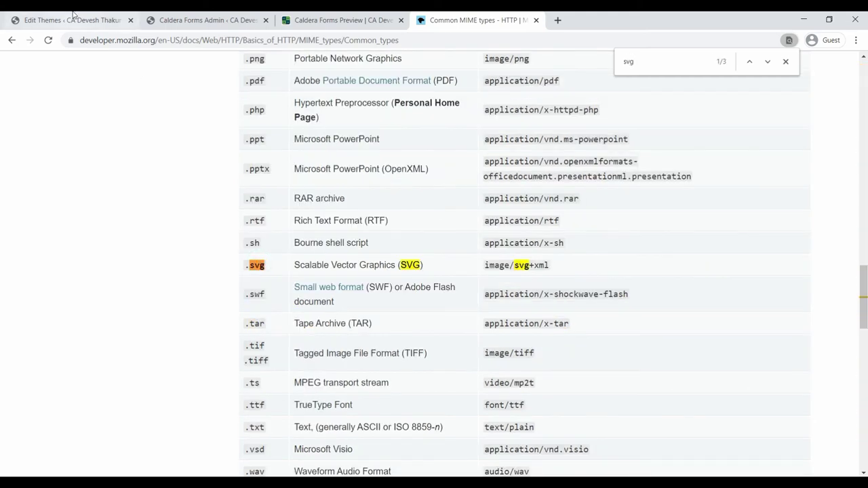
Duplicate the json MIME line as line 2328, changing its key and comment to svg.
click(80, 20)
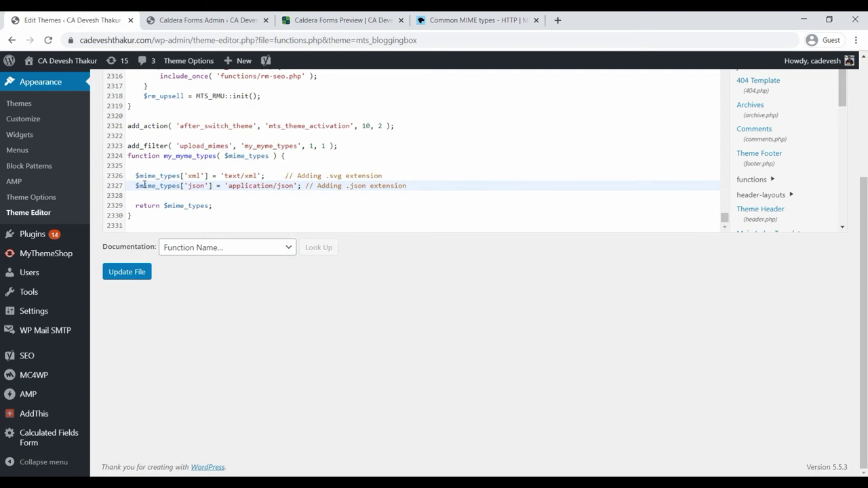
drag(134, 185, 407, 186)
key(ctrl+c)
click(407, 187)
key(Return)
key(ctrl+v)
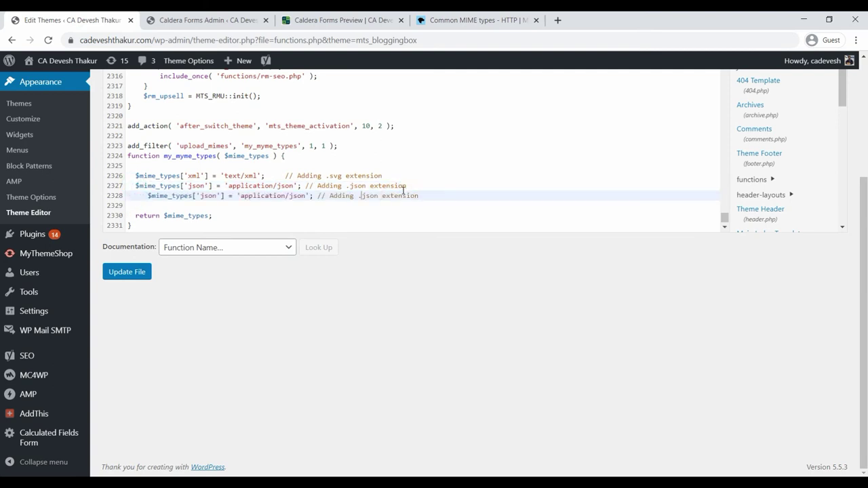
key(ctrl+shift+Right)
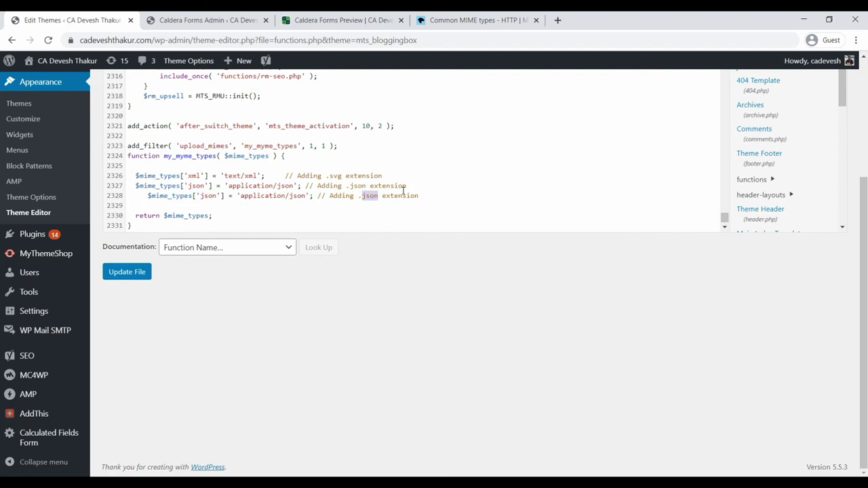
text(svg)
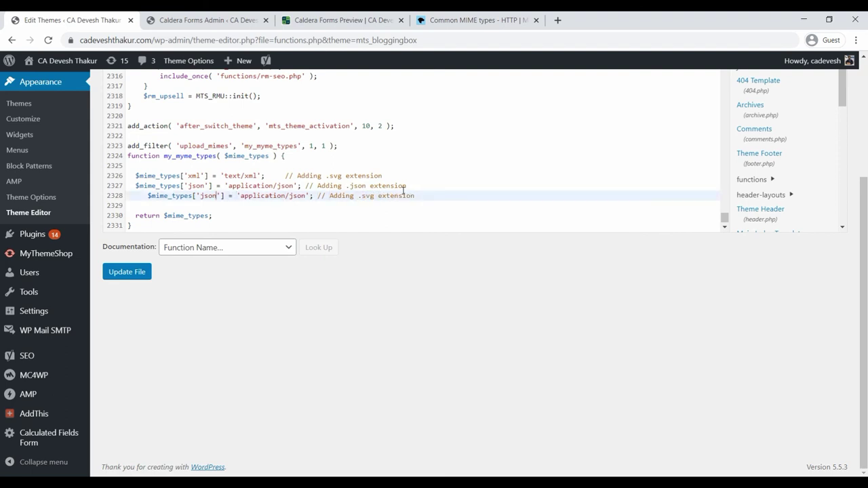
key(ctrl+shift+Left)
text(svg)
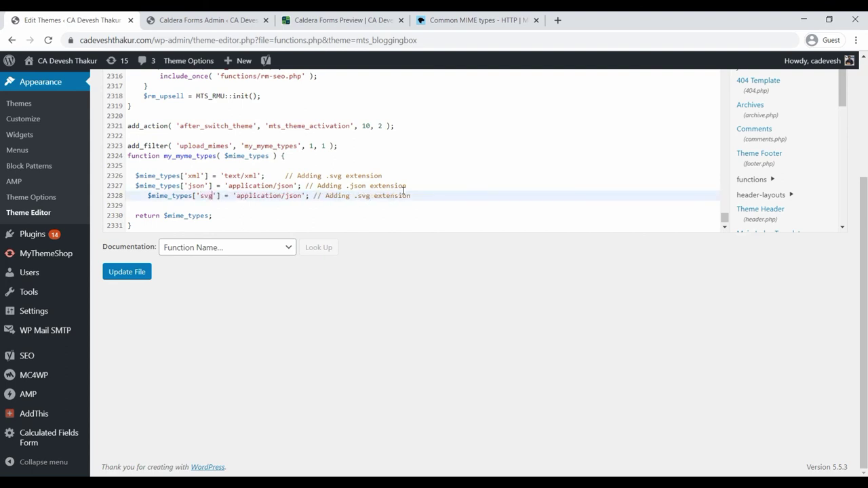
Replace application/json on line 2328 with image/svg+xml from MDN and save functions.php.
click(475, 19)
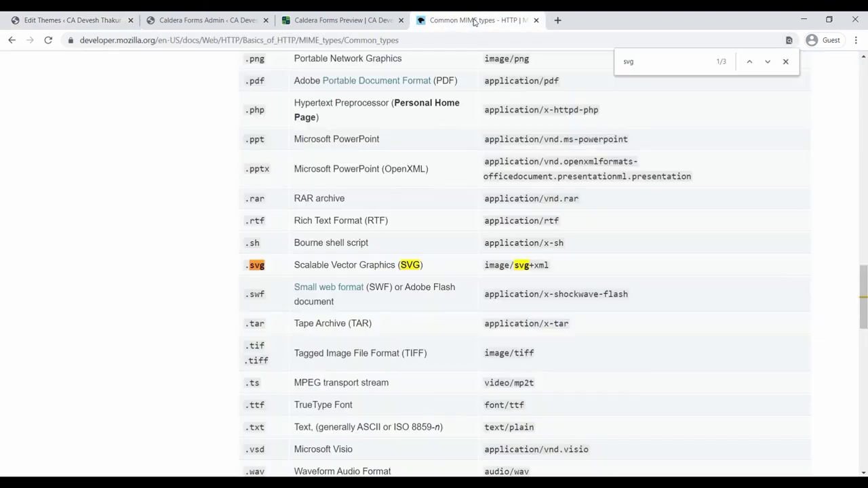
drag(557, 265, 485, 265)
key(ctrl+c)
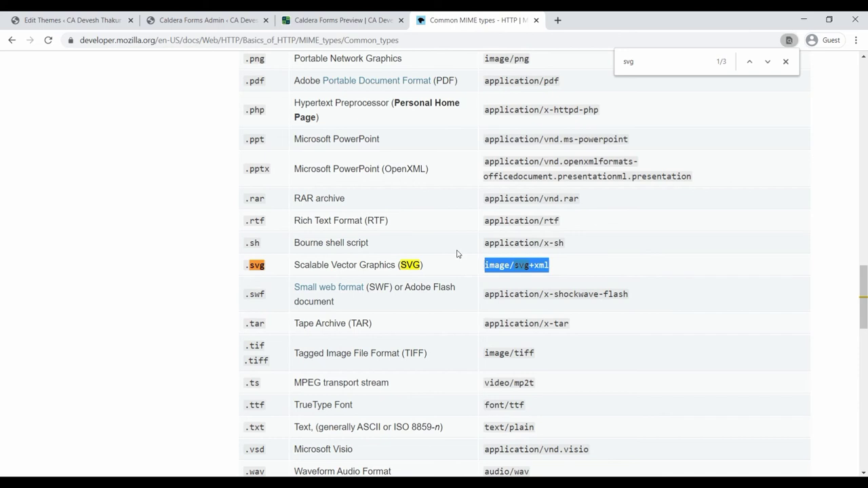
click(88, 19)
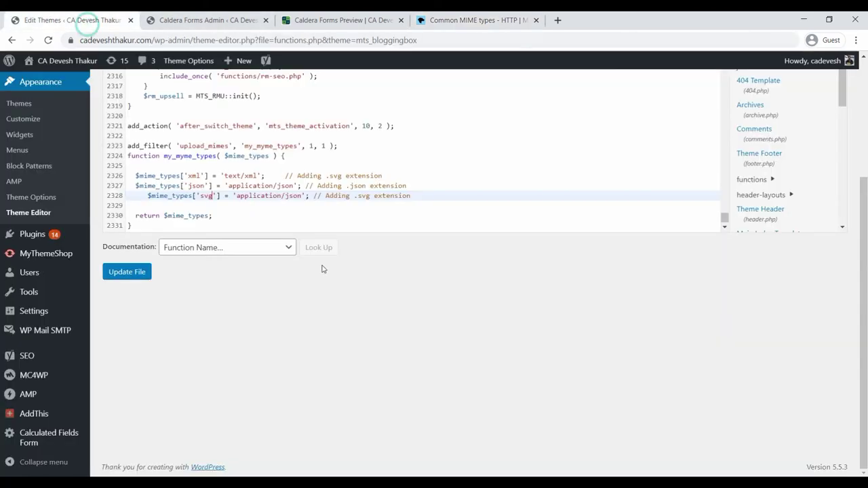
drag(302, 196, 235, 196)
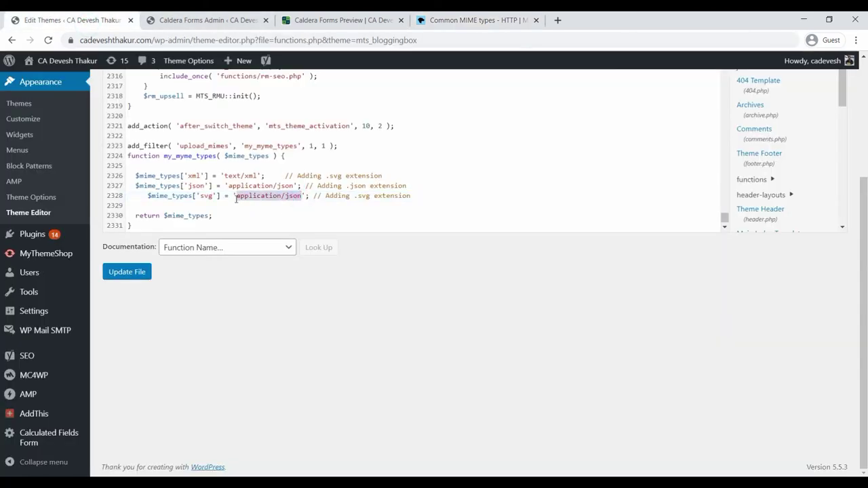
key(ctrl+v)
click(281, 205)
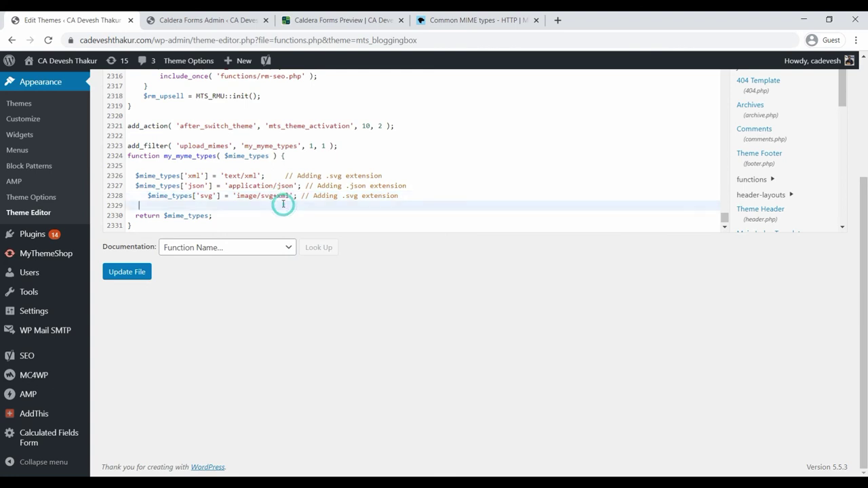
click(133, 274)
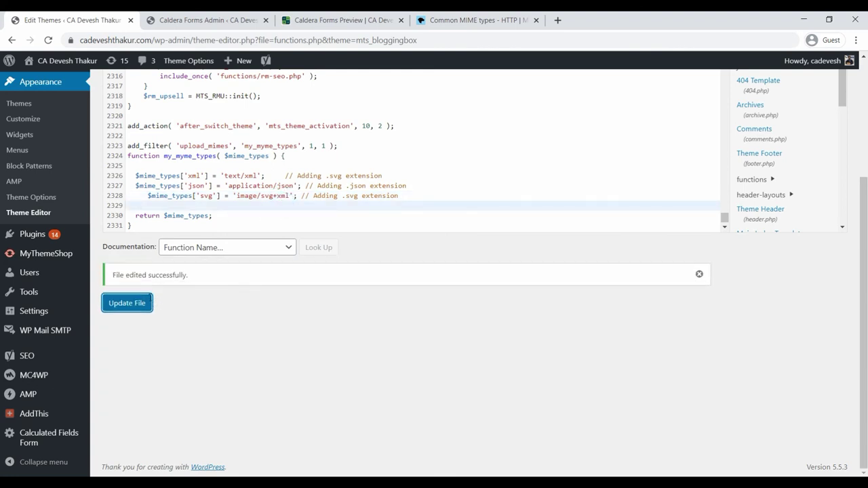
click(207, 20)
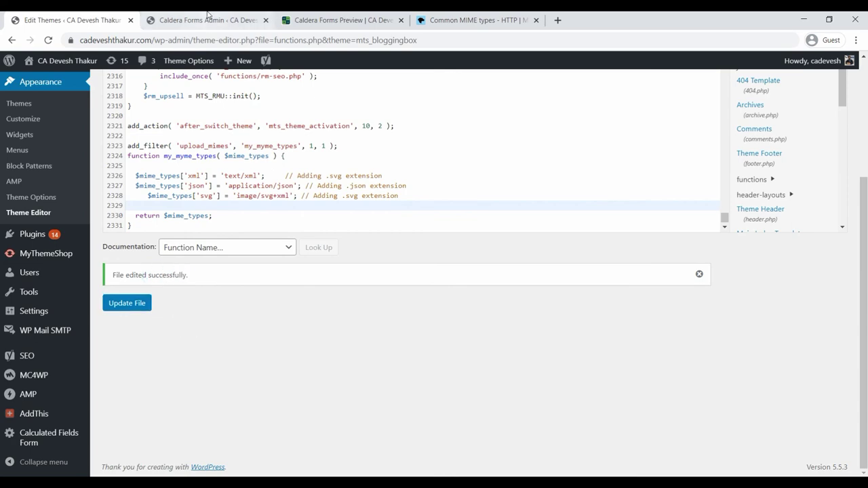
Replace the old error-showing preview with a fresh Query Form preview.
click(330, 14)
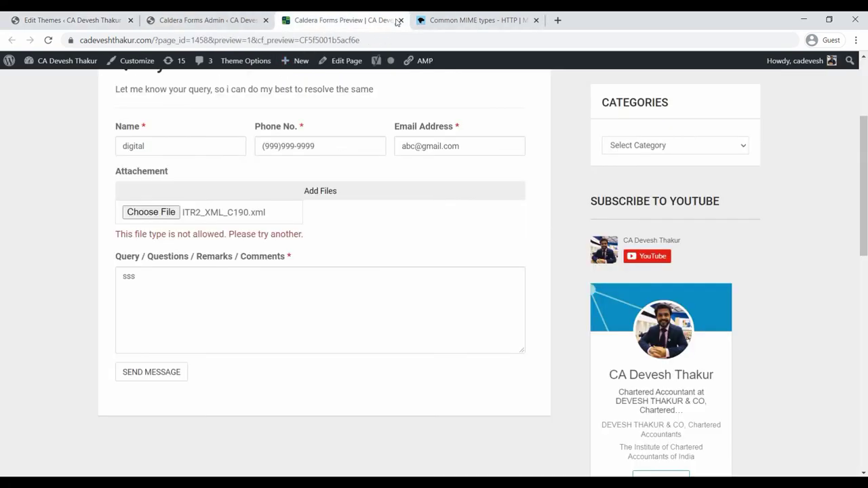
click(401, 19)
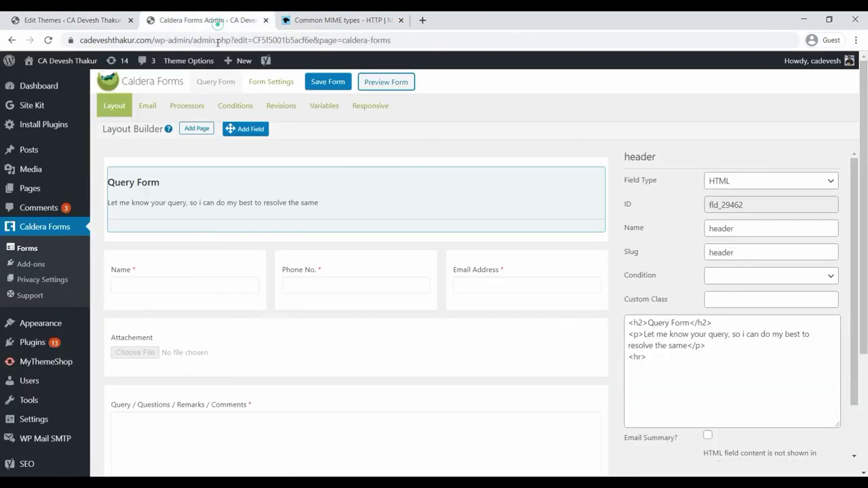
click(388, 82)
scroll(174, 211, down, 3)
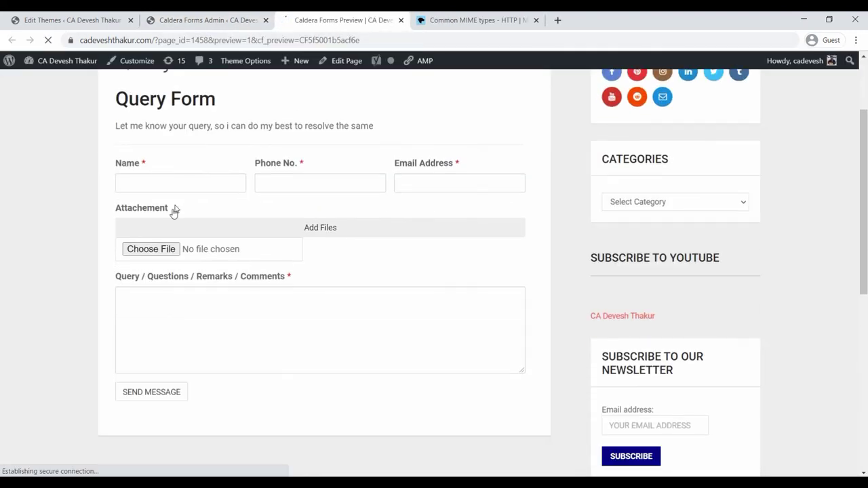
Fill in the Name, Phone No. and Email Address fields with sample contact details.
click(181, 205)
text(digital)
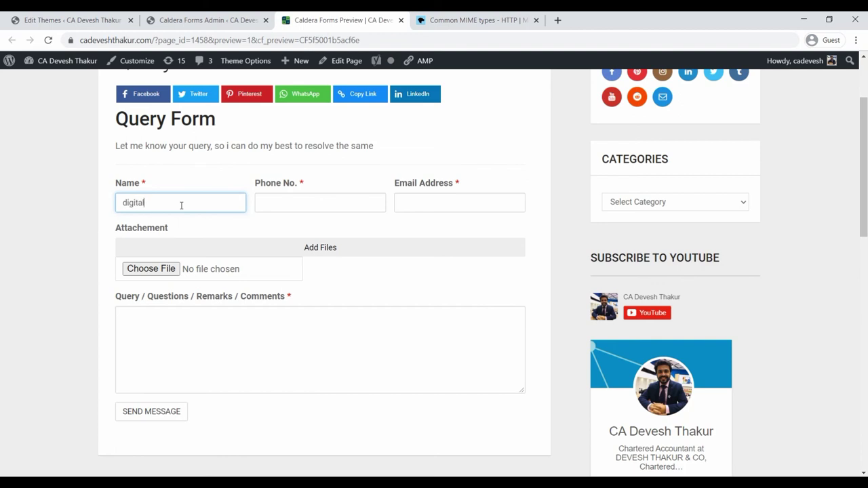
key(Tab)
text(999))
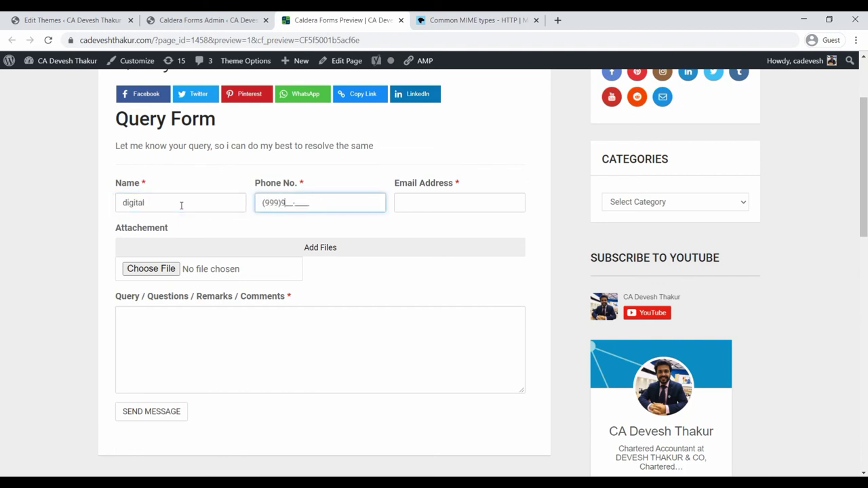
text(9999)
key(Tab)
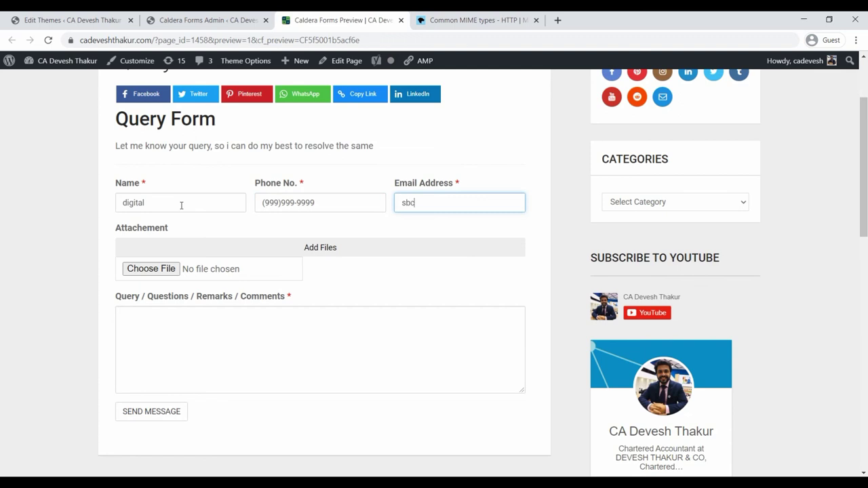
text(.com)
key(Tab)
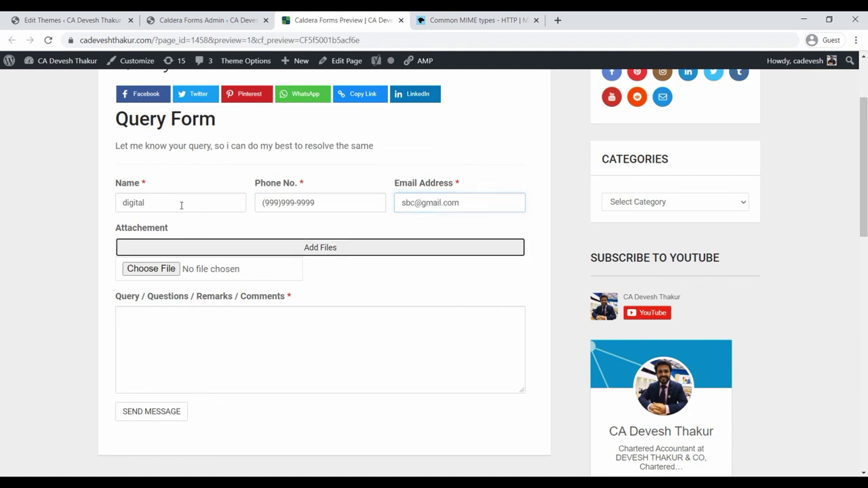
Attach ITR2_XML_C190.xml, enter the comment 'dd', and submit the Query Form.
click(150, 269)
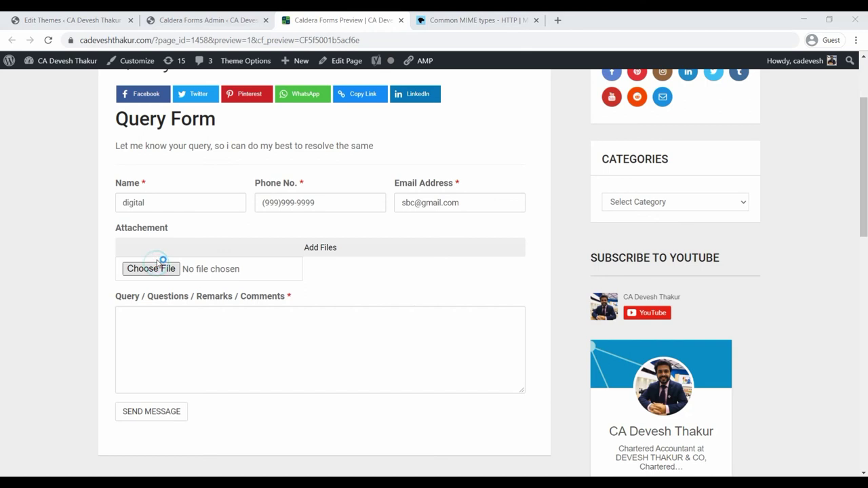
click(95, 93)
double_click(96, 93)
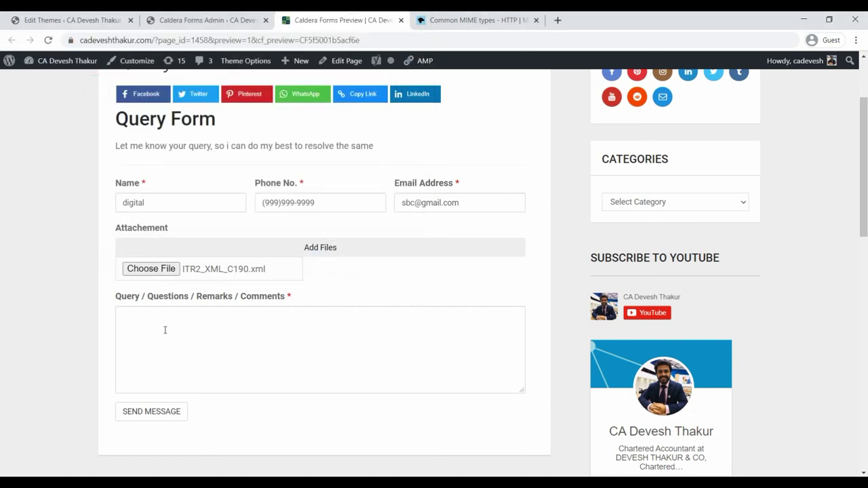
click(165, 330)
text(dd)
click(156, 411)
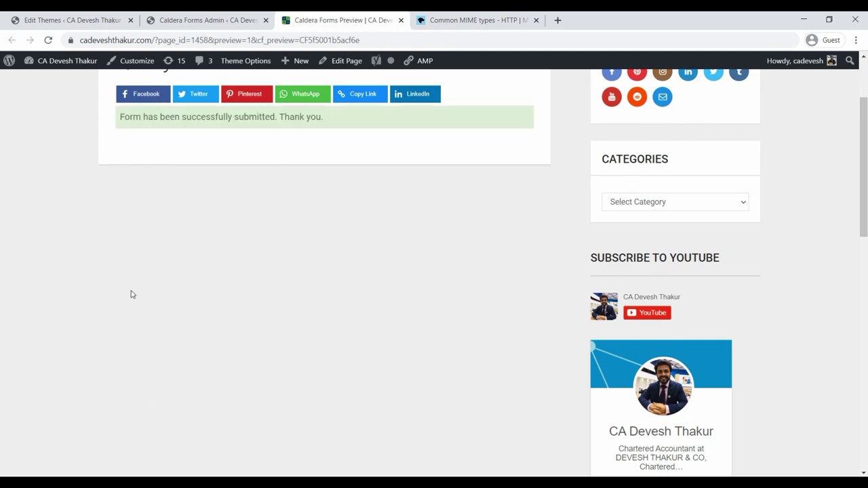
scroll(264, 196, up, 2)
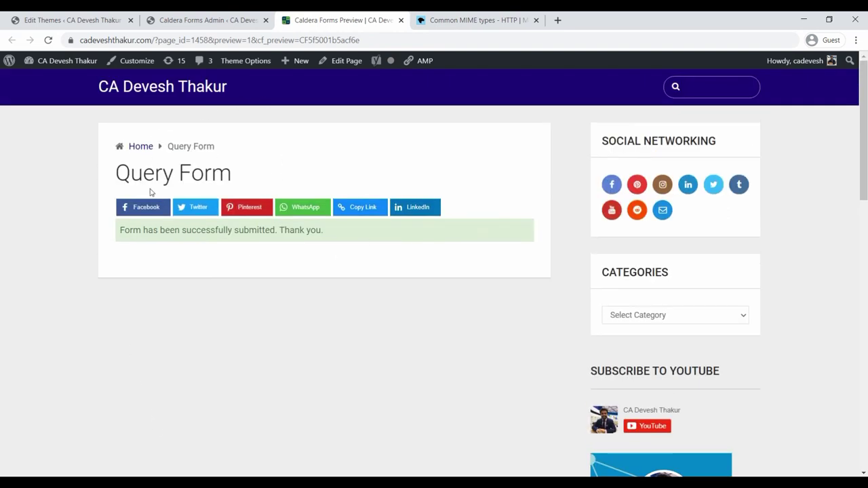
Compare the my_myme_types function with the form's success message, then open the Caldera Forms builder.
click(85, 20)
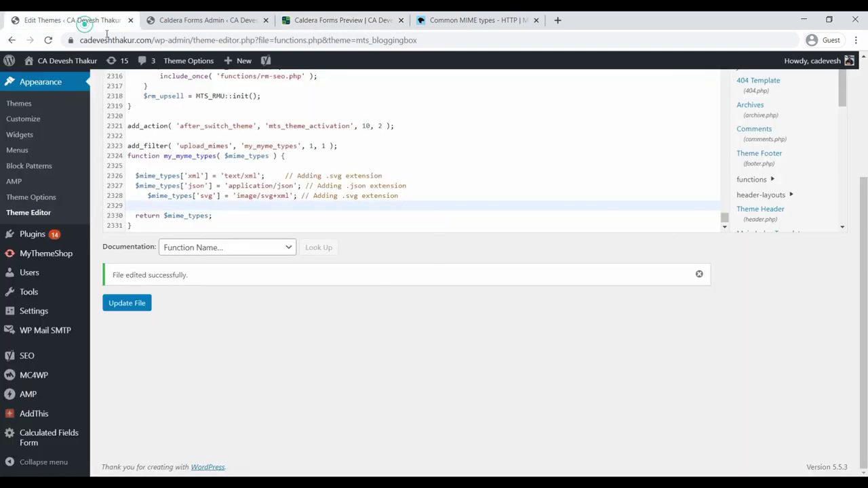
drag(133, 226, 127, 157)
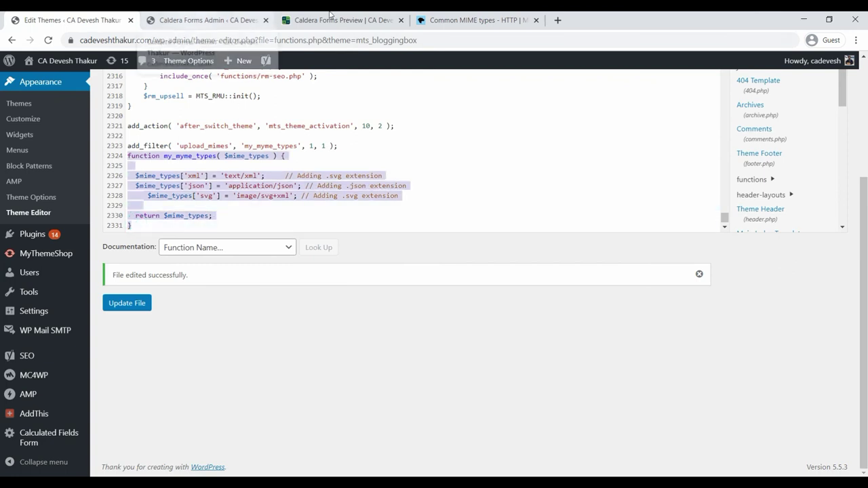
click(370, 22)
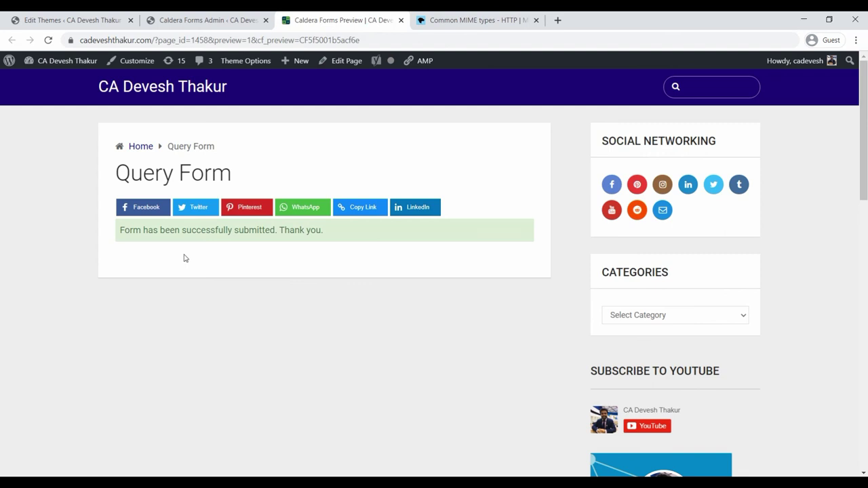
drag(161, 231, 342, 234)
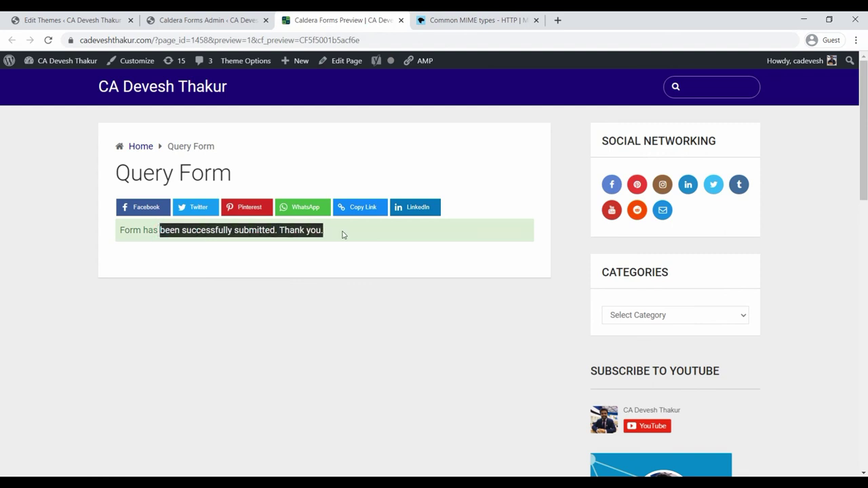
click(71, 20)
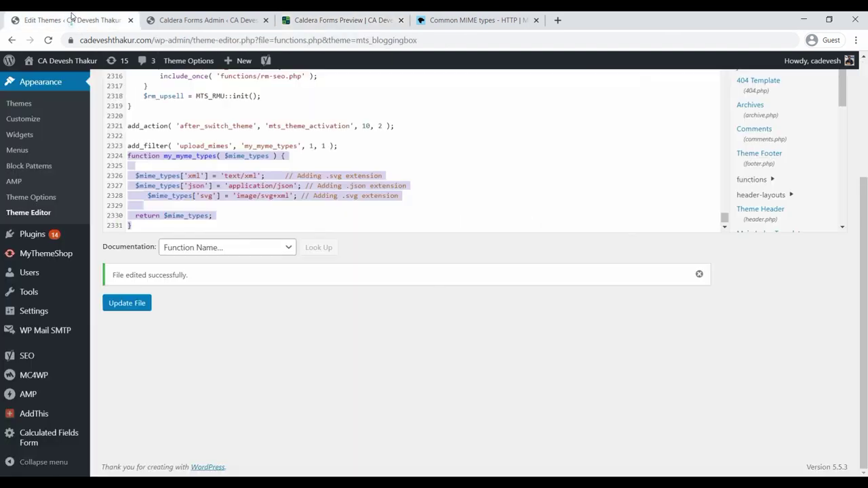
click(341, 17)
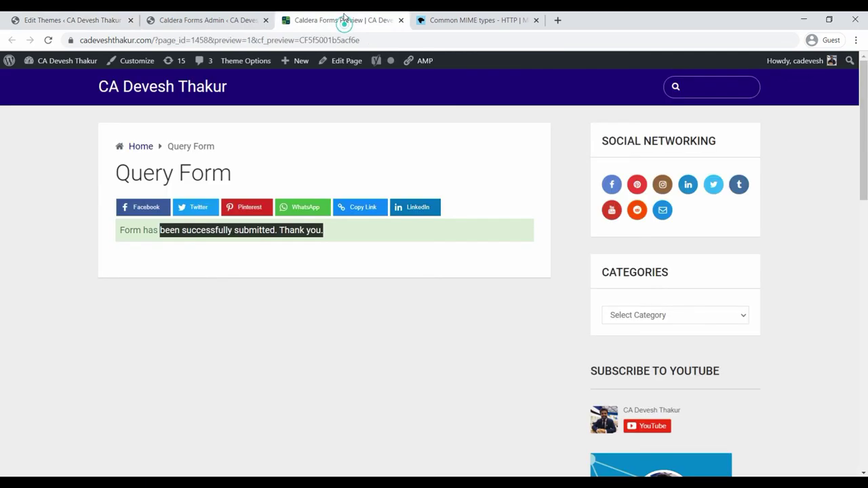
click(243, 21)
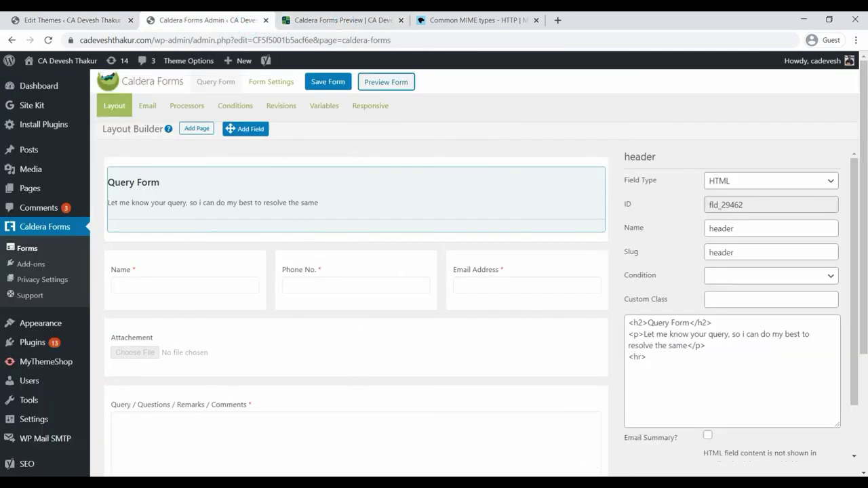